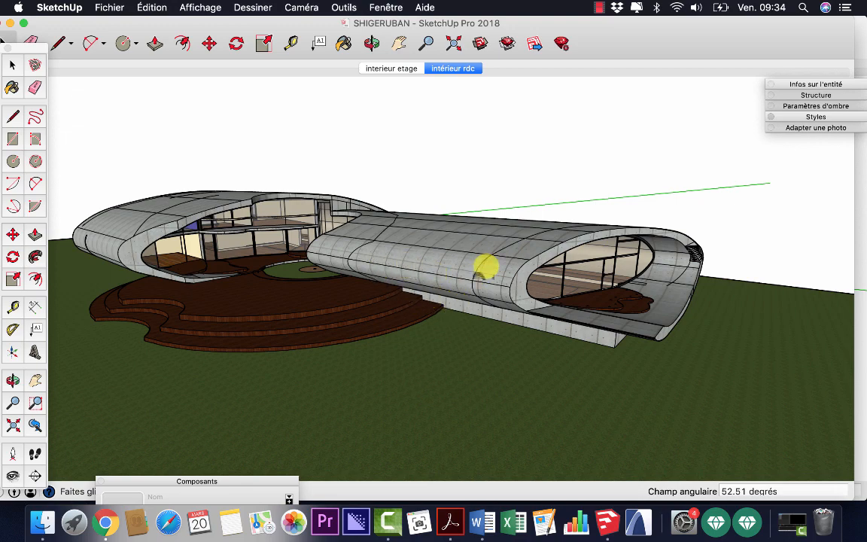
Step: Try reversing the upper face of the wooden terrace and flip it back to its original side
{"action": "middle_click_drag", "start_coordinate": [484, 267], "coordinate": [556, 287]}
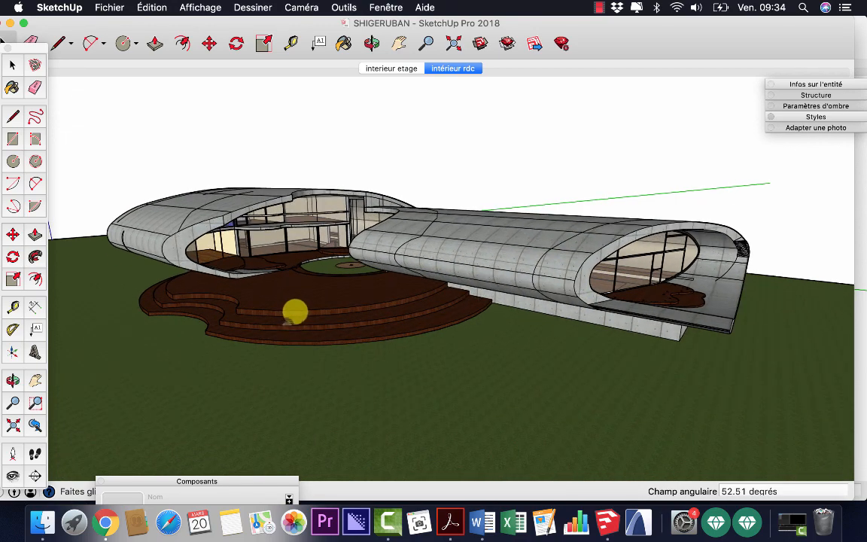
{"action": "mouse_move", "coordinate": [343, 315]}
{"action": "middle_mouse_down"}
{"action": "mouse_move", "coordinate": [343, 304]}
{"action": "mouse_move", "coordinate": [374, 310]}
{"action": "mouse_move", "coordinate": [407, 352]}
{"action": "mouse_move", "coordinate": [378, 358]}
{"action": "mouse_move", "coordinate": [341, 321]}
{"action": "middle_mouse_up"}
{"action": "key", "text": "z"}
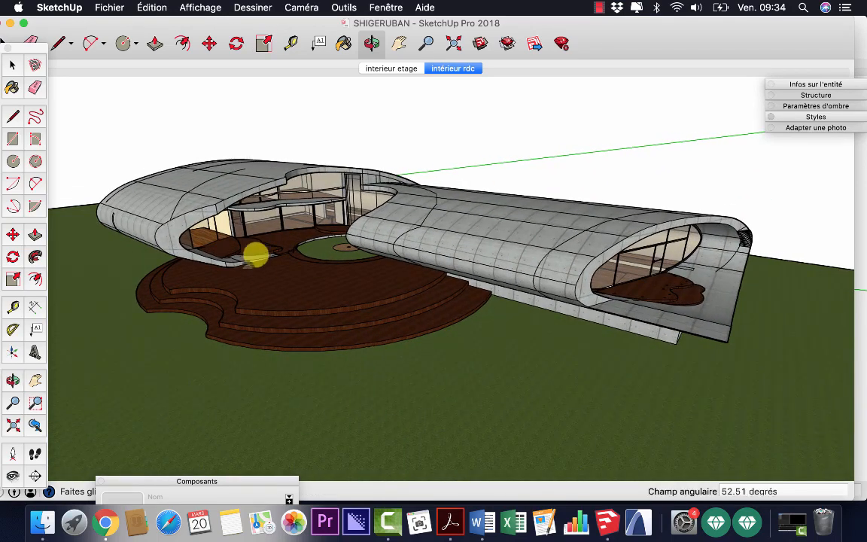
{"action": "key", "text": "space"}
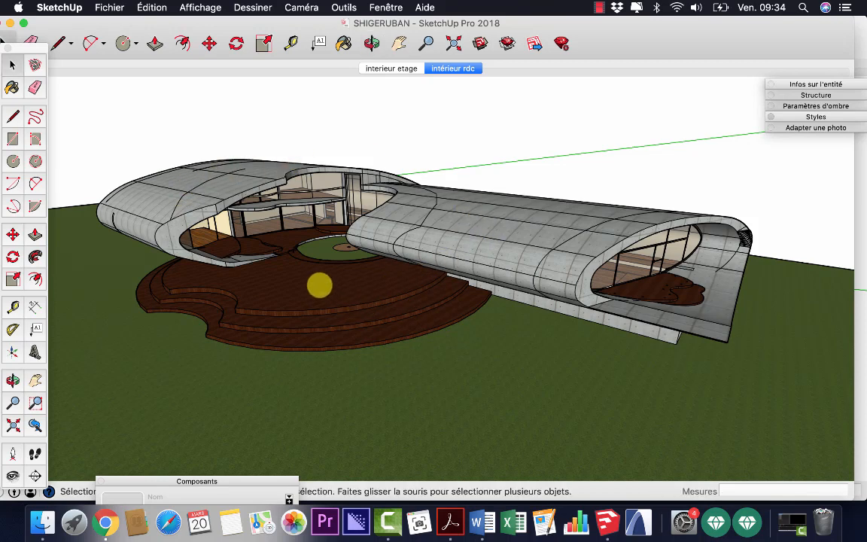
{"action": "double_click", "coordinate": [323, 286]}
{"action": "right_click", "coordinate": [325, 293]}
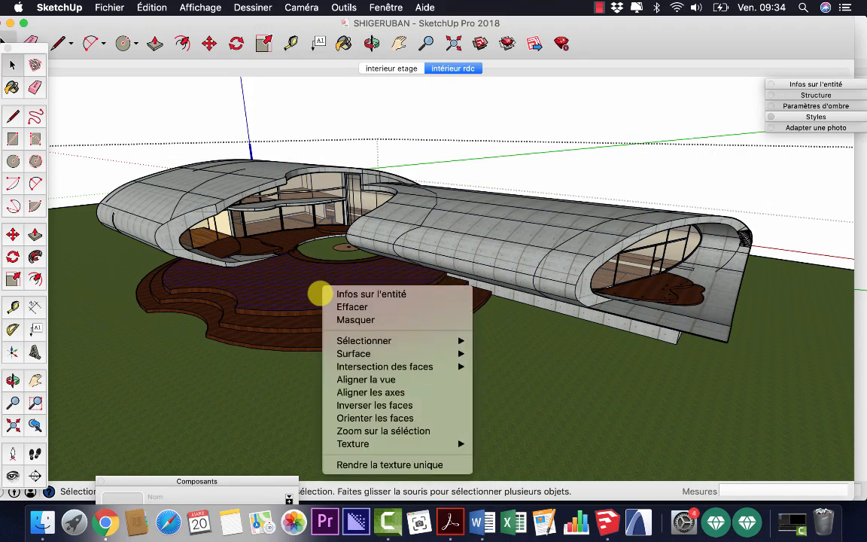
{"action": "left_click", "coordinate": [353, 403]}
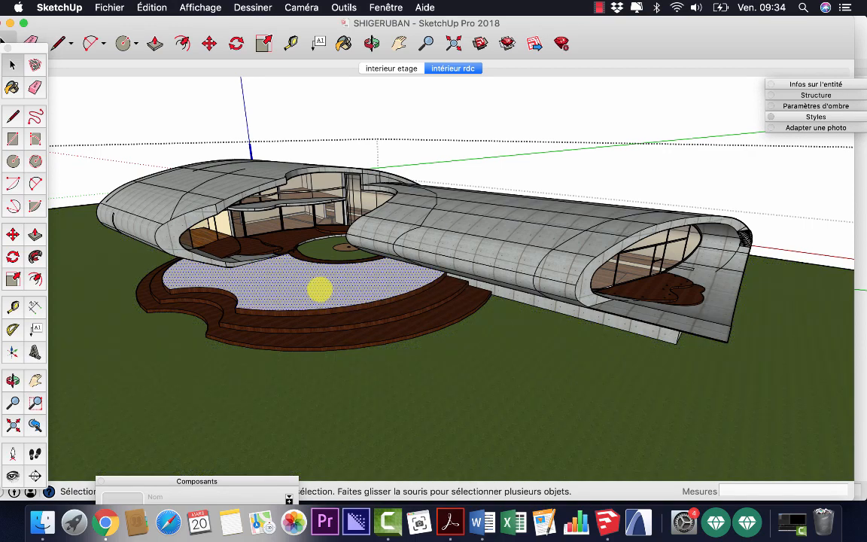
{"action": "right_click", "coordinate": [323, 288]}
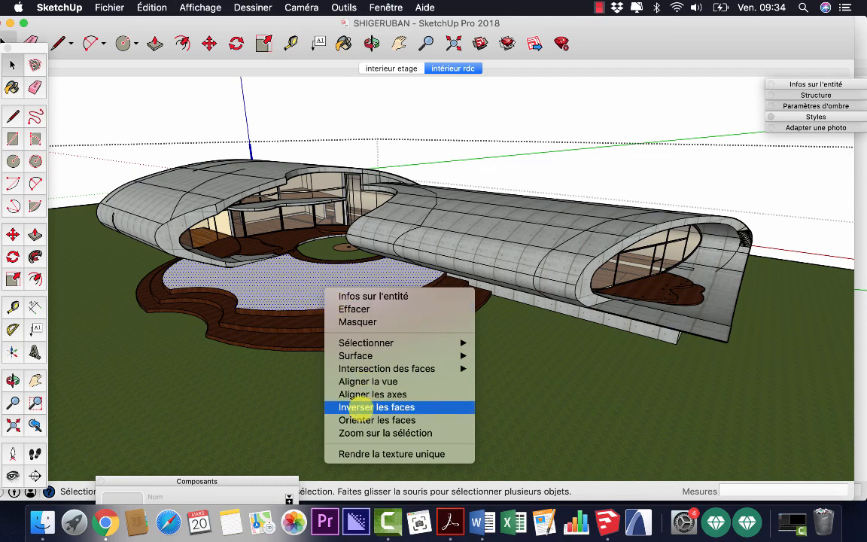
{"action": "left_click", "coordinate": [355, 407]}
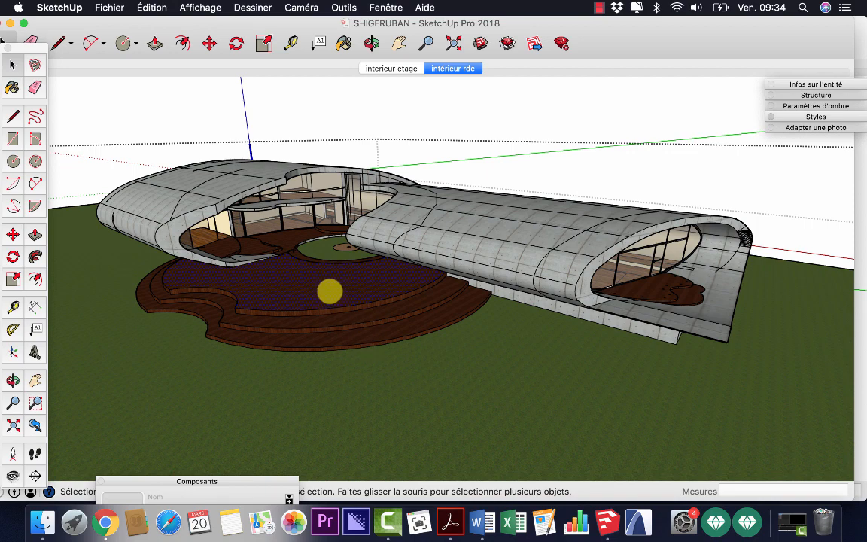
{"action": "left_click", "coordinate": [356, 109]}
Step: Edit the current style so that back faces are red and faces are displayed shaded without textures
{"action": "middle_click_drag", "start_coordinate": [553, 244], "coordinate": [517, 224]}
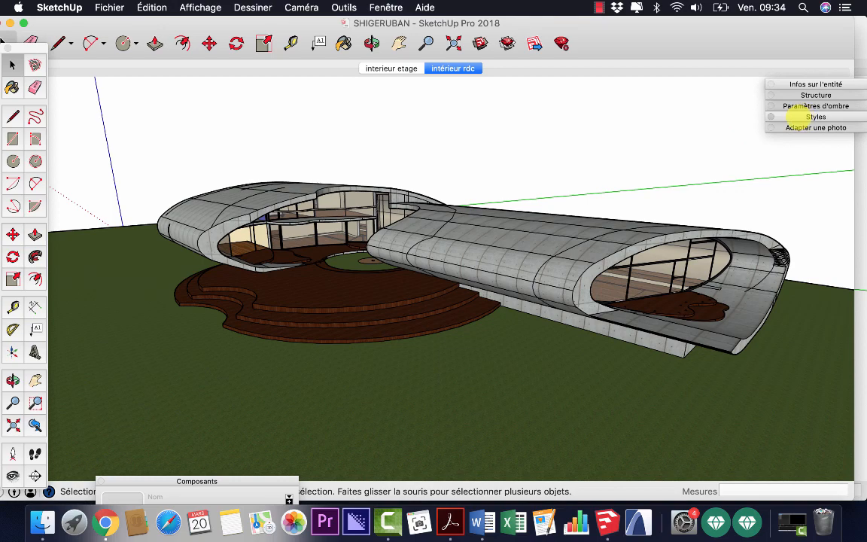
{"action": "left_click", "coordinate": [798, 116]}
{"action": "left_click", "coordinate": [787, 189]}
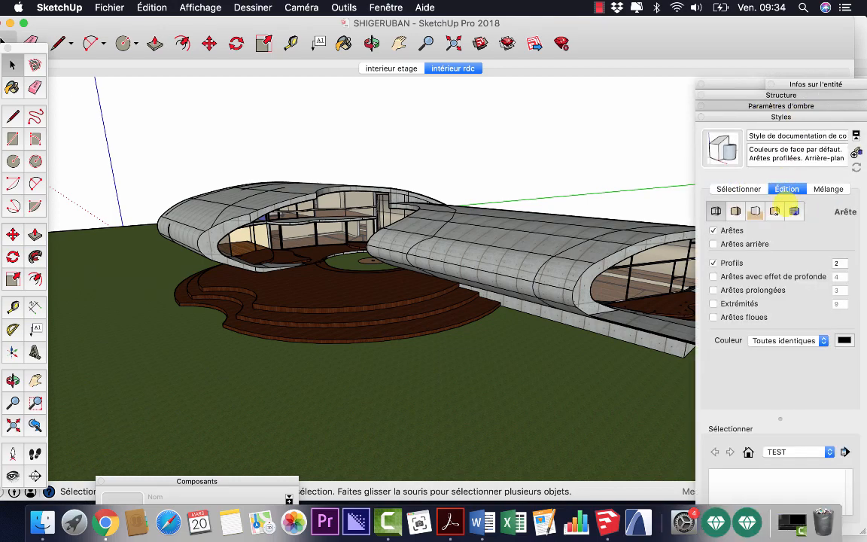
{"action": "left_click", "coordinate": [795, 212]}
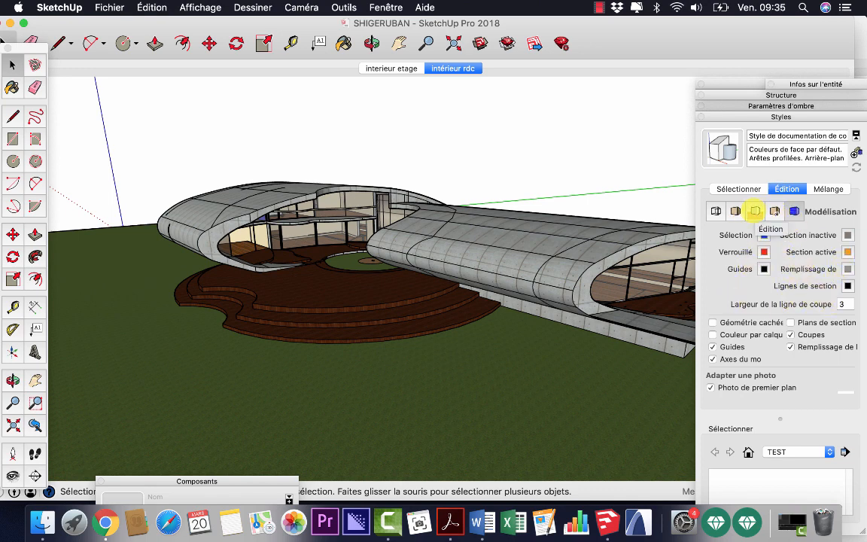
{"action": "left_click", "coordinate": [756, 210]}
{"action": "left_click", "coordinate": [774, 211]}
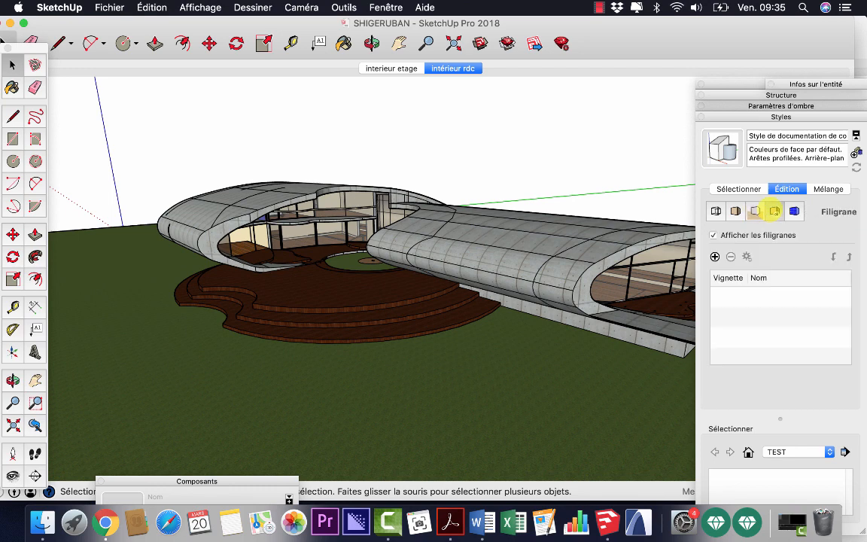
{"action": "left_click", "coordinate": [736, 211]}
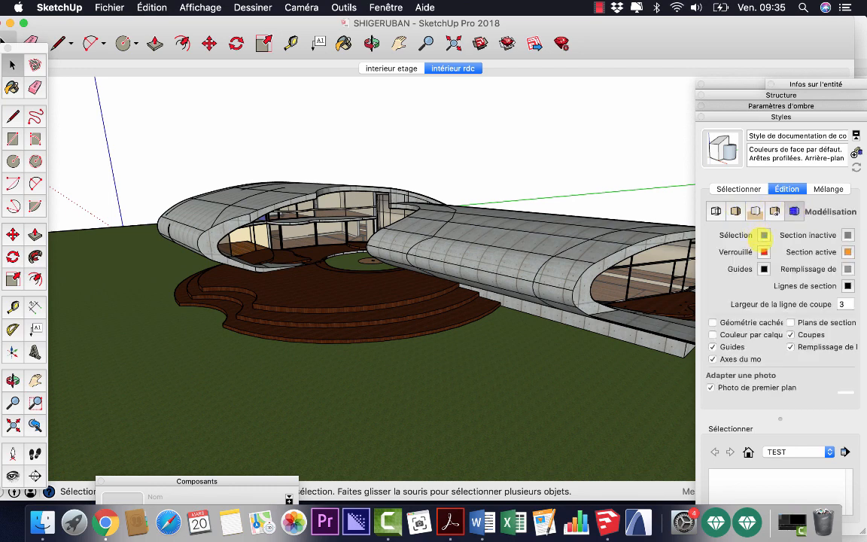
{"action": "left_click", "coordinate": [735, 211]}
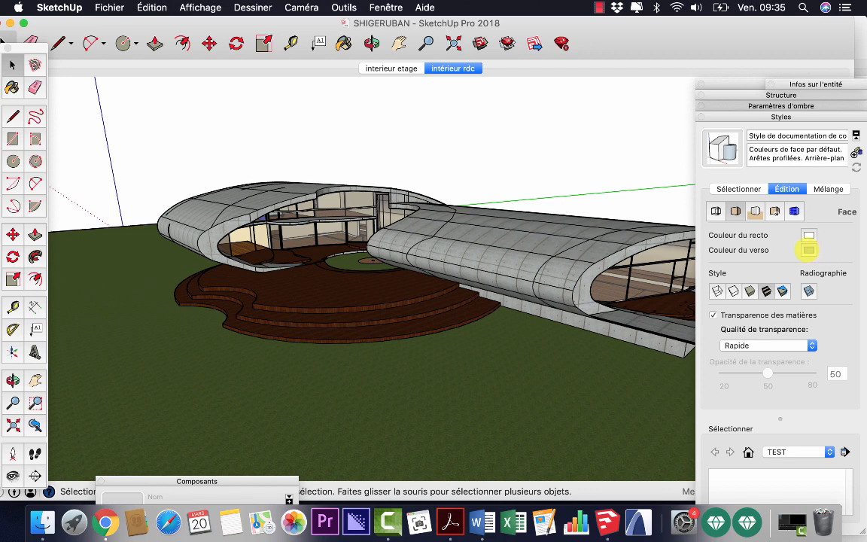
{"action": "left_click", "coordinate": [808, 250]}
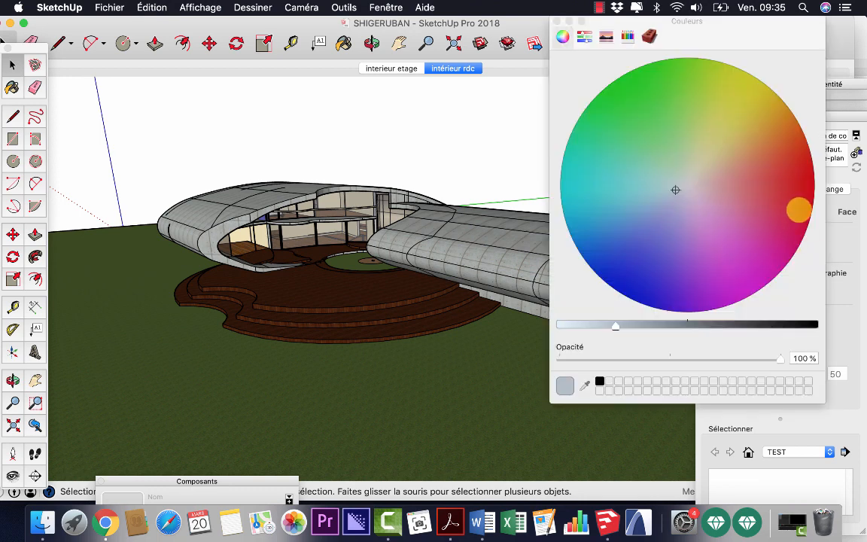
{"action": "left_click", "coordinate": [795, 202]}
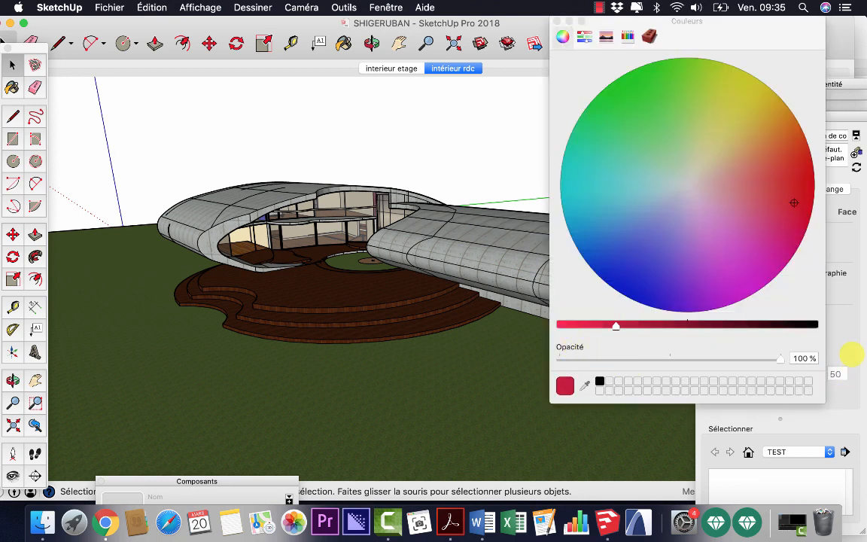
{"action": "left_click", "coordinate": [843, 345]}
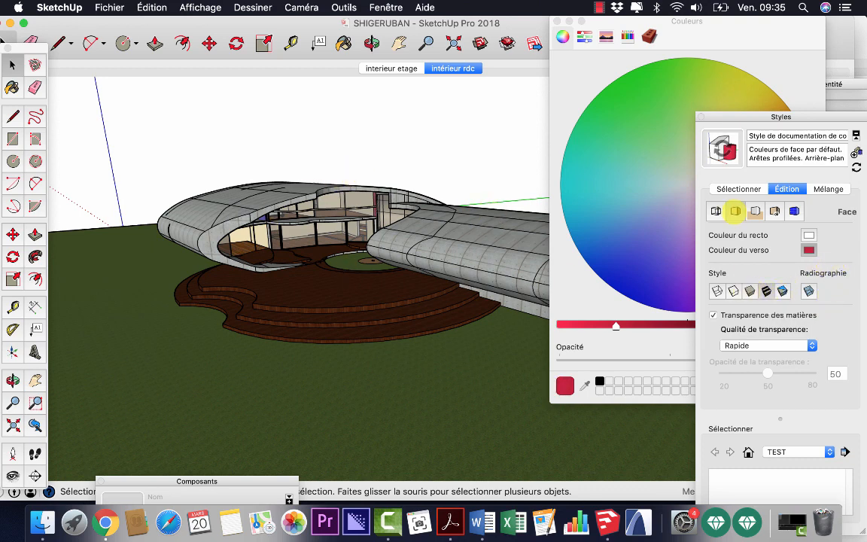
{"action": "left_click", "coordinate": [736, 211]}
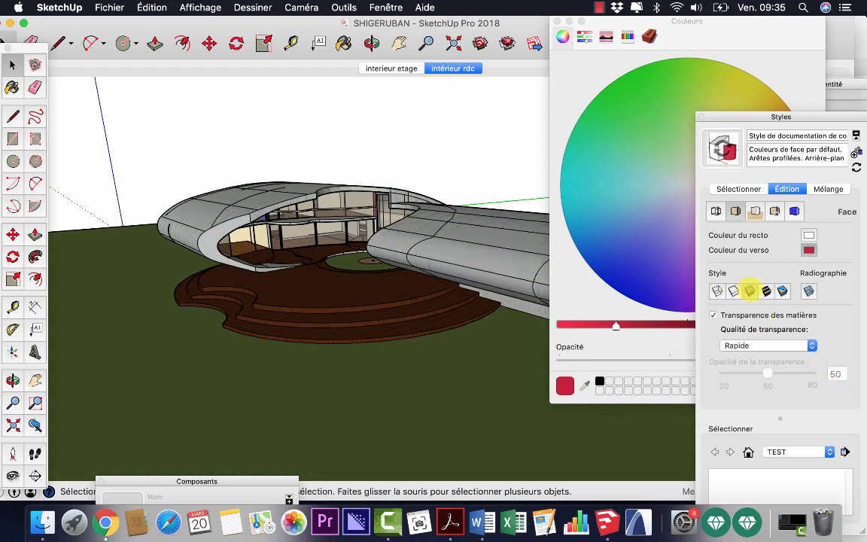
Step: Inspect the house's glazed facade, shell and terrace from several angles for back faces shown in red
{"action": "middle_click_drag", "start_coordinate": [482, 252], "coordinate": [430, 248]}
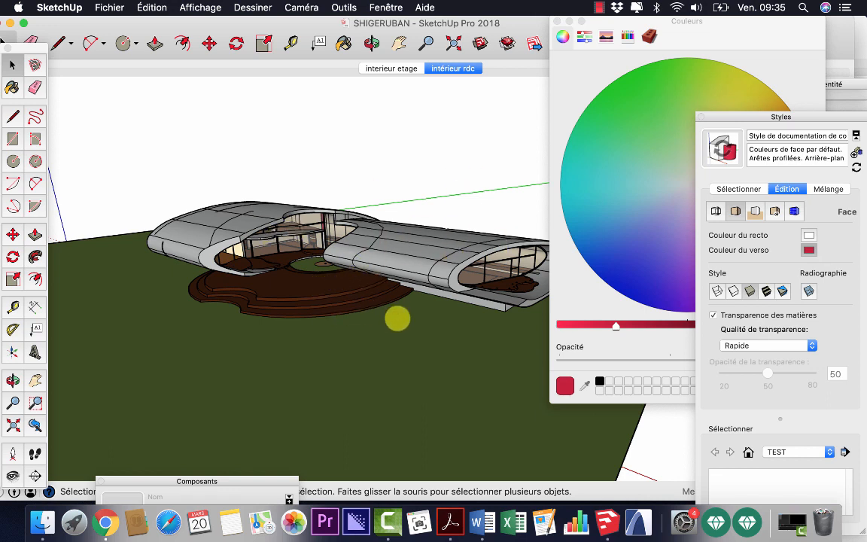
{"action": "scroll", "coordinate": [331, 317], "scroll_direction": "up", "scroll_amount": 5}
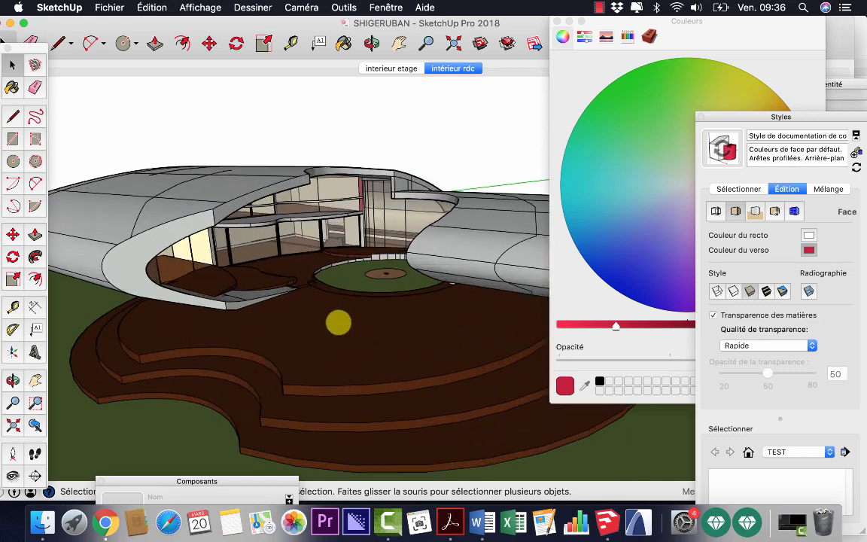
{"action": "scroll", "coordinate": [345, 332], "scroll_direction": "up", "scroll_amount": 3}
{"action": "scroll", "coordinate": [345, 345], "scroll_direction": "down", "scroll_amount": 2}
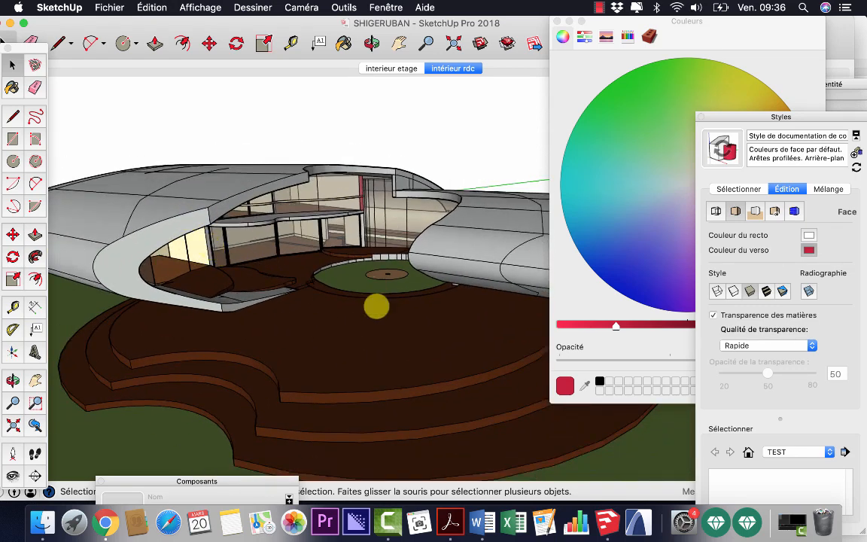
{"action": "scroll", "coordinate": [335, 327], "scroll_direction": "down", "scroll_amount": 3}
{"action": "middle_click_drag", "start_coordinate": [358, 338], "coordinate": [340, 349]}
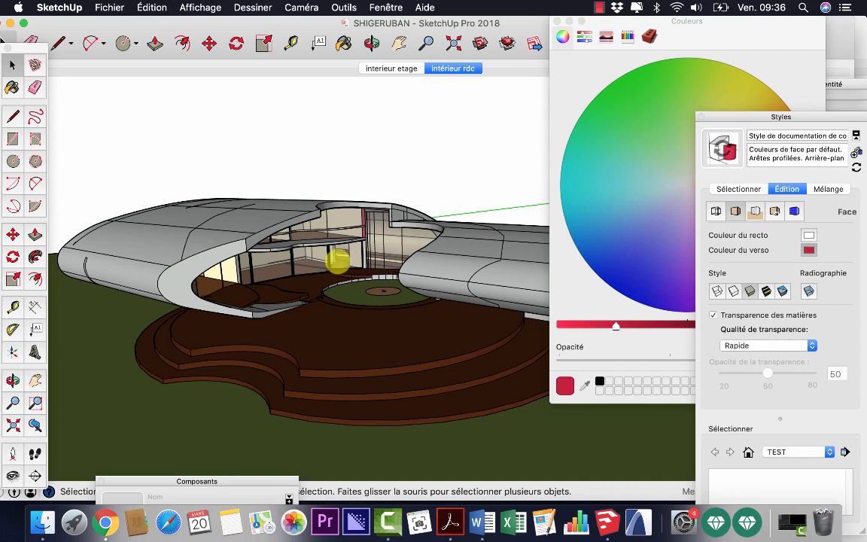
{"action": "middle_click_drag", "start_coordinate": [414, 354], "coordinate": [411, 341]}
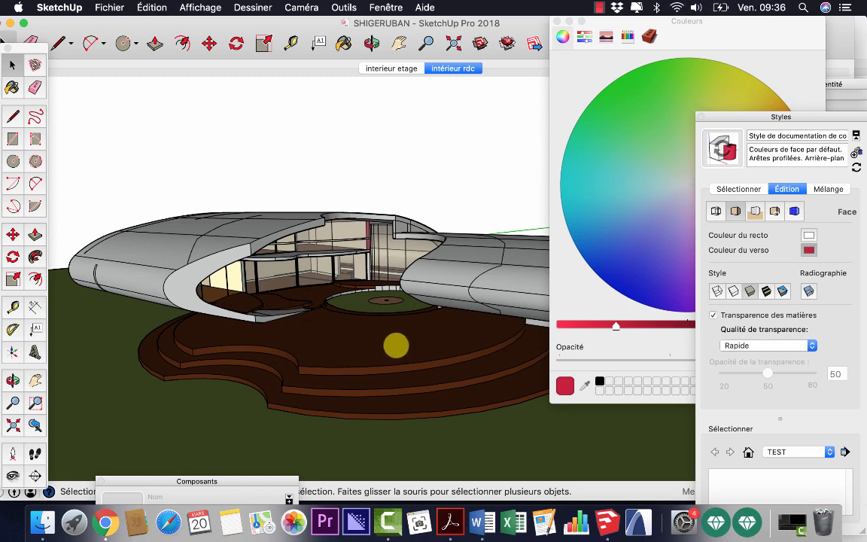
{"action": "middle_click_drag", "start_coordinate": [376, 332], "coordinate": [348, 355]}
{"action": "scroll", "coordinate": [358, 354], "scroll_direction": "up", "scroll_amount": 3}
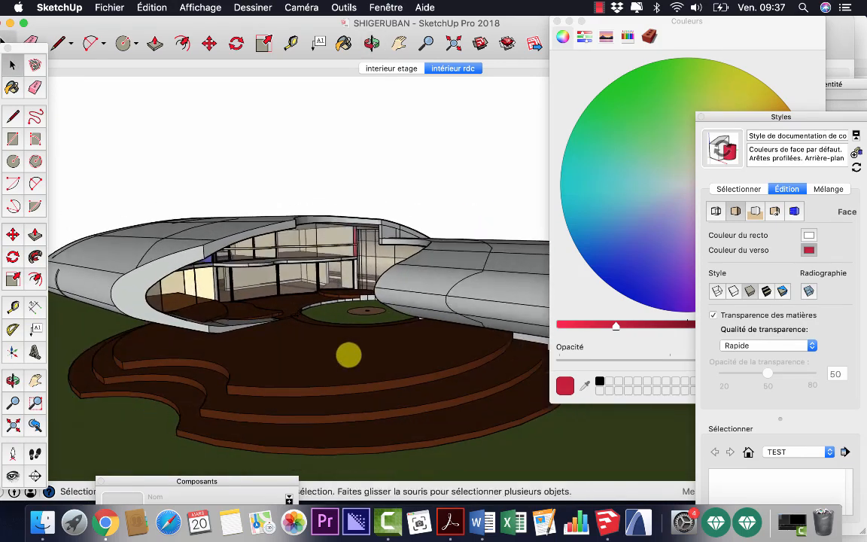
{"action": "scroll", "coordinate": [354, 358], "scroll_direction": "down", "scroll_amount": 4}
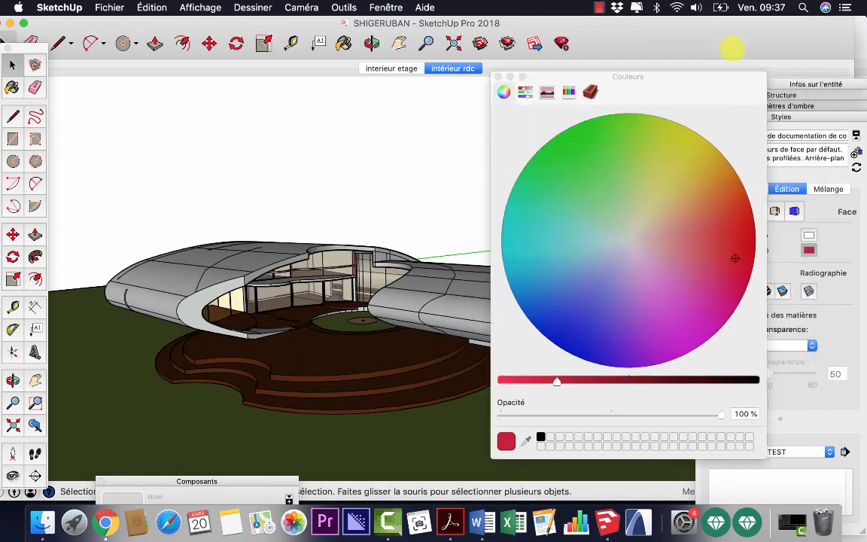
Step: Clear the color picker aside, collapse the style settings and open the scene manager
{"action": "left_click_drag", "start_coordinate": [698, 83], "coordinate": [606, 287]}
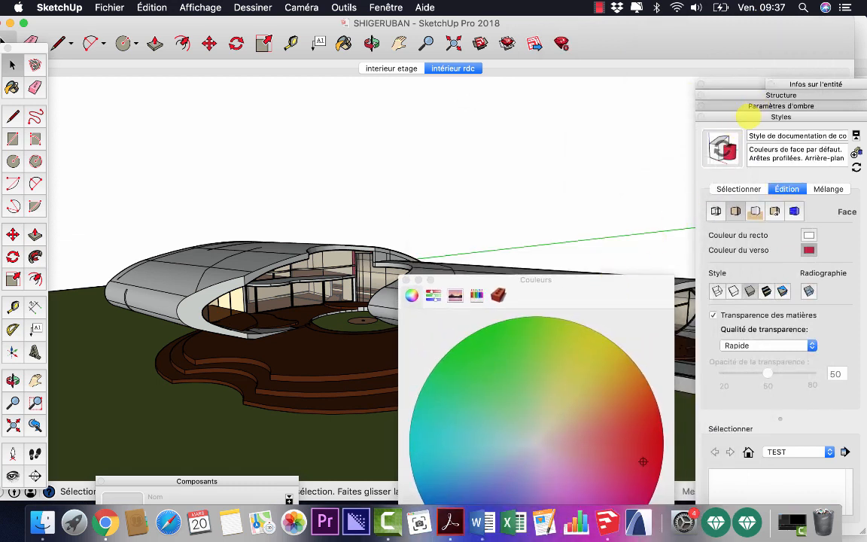
{"action": "left_click", "coordinate": [749, 117]}
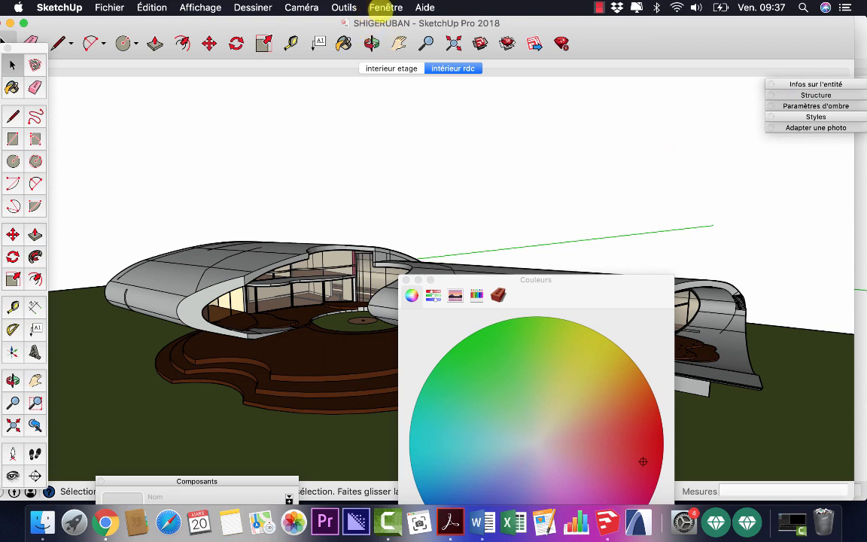
{"action": "left_click", "coordinate": [386, 7]}
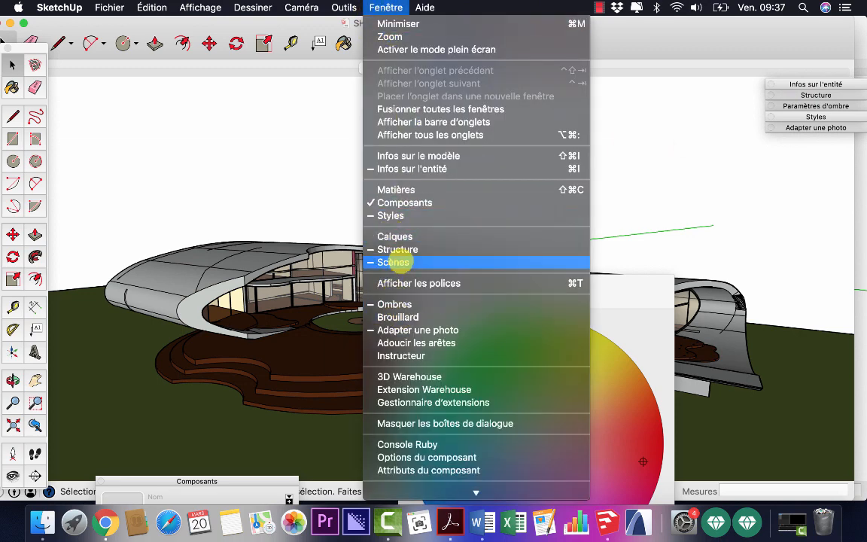
{"action": "left_click", "coordinate": [393, 262]}
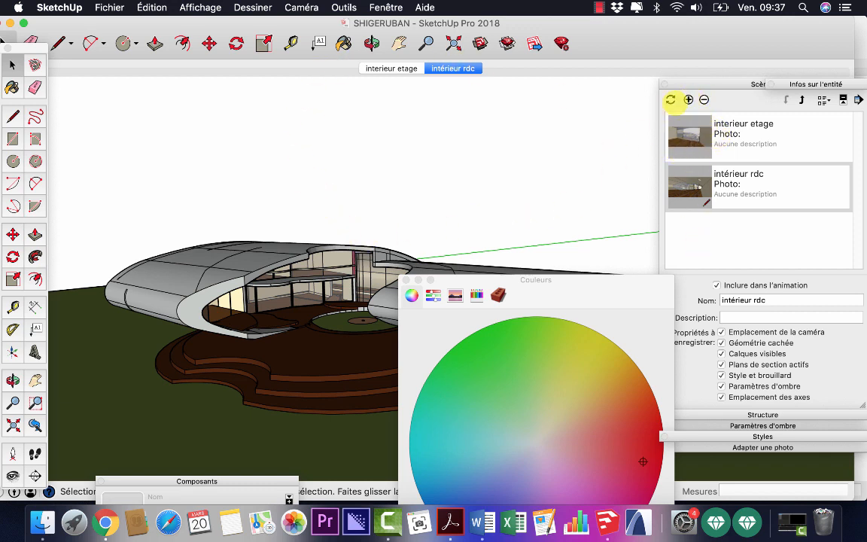
{"action": "left_click_drag", "start_coordinate": [725, 85], "coordinate": [745, 283]}
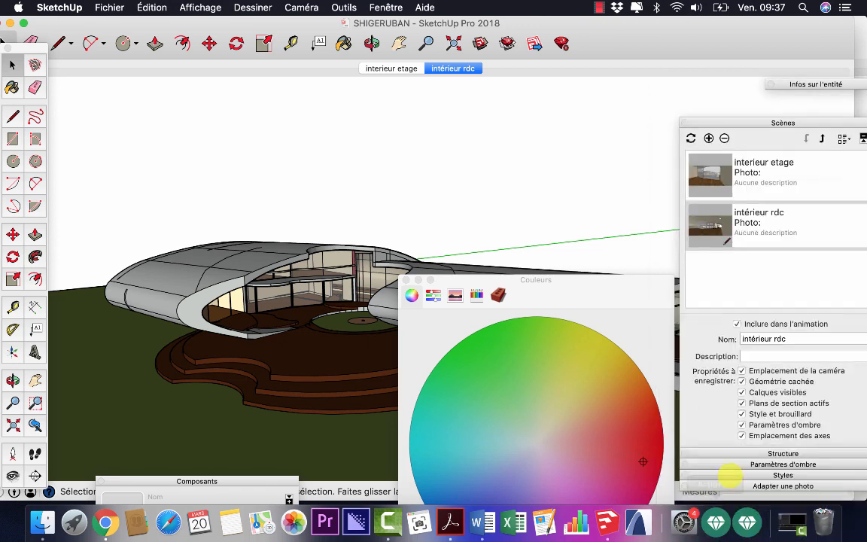
Step: Turn on the model's shadows and set the shadow time to 10:53
{"action": "left_click", "coordinate": [721, 465]}
{"action": "left_click_drag", "start_coordinate": [687, 460], "coordinate": [616, 272]}
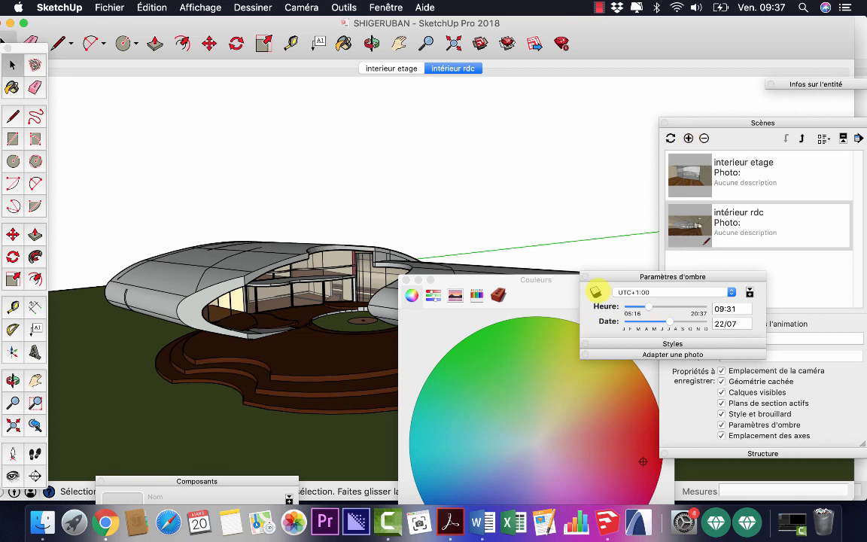
{"action": "left_click", "coordinate": [595, 293]}
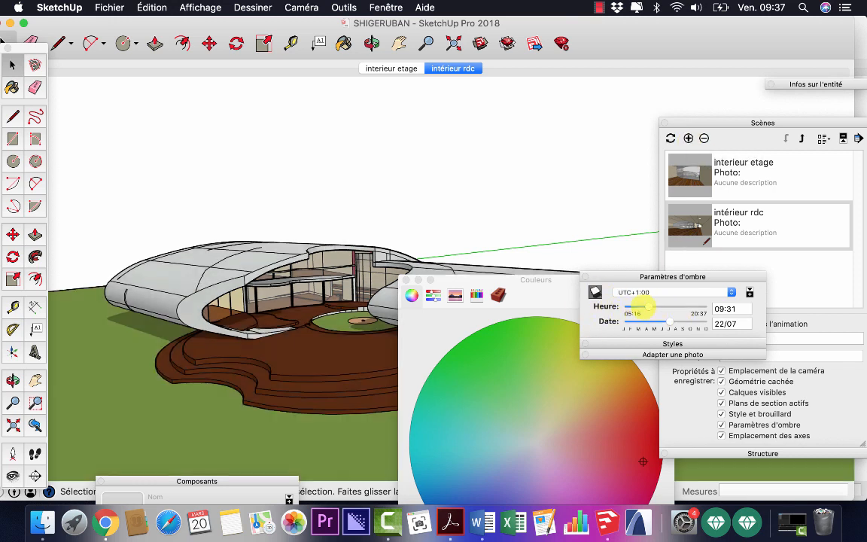
{"action": "left_click_drag", "start_coordinate": [654, 306], "coordinate": [657, 306]}
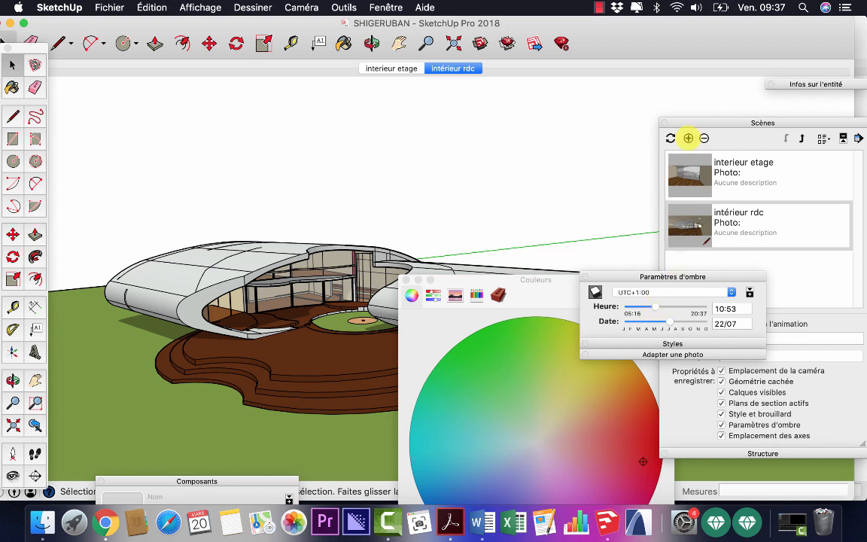
Step: Create a new scene from the current exterior view, saving the style changes as a new style
{"action": "left_click", "coordinate": [688, 138]}
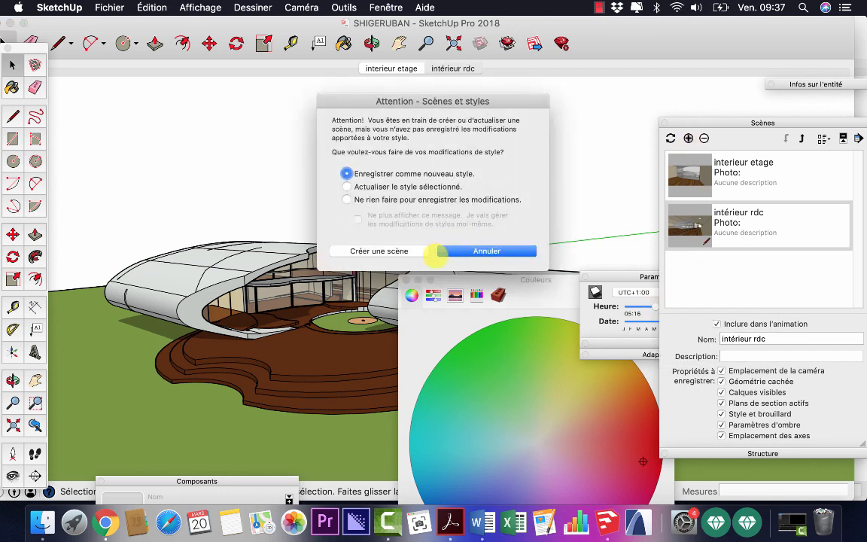
{"action": "left_click", "coordinate": [388, 252]}
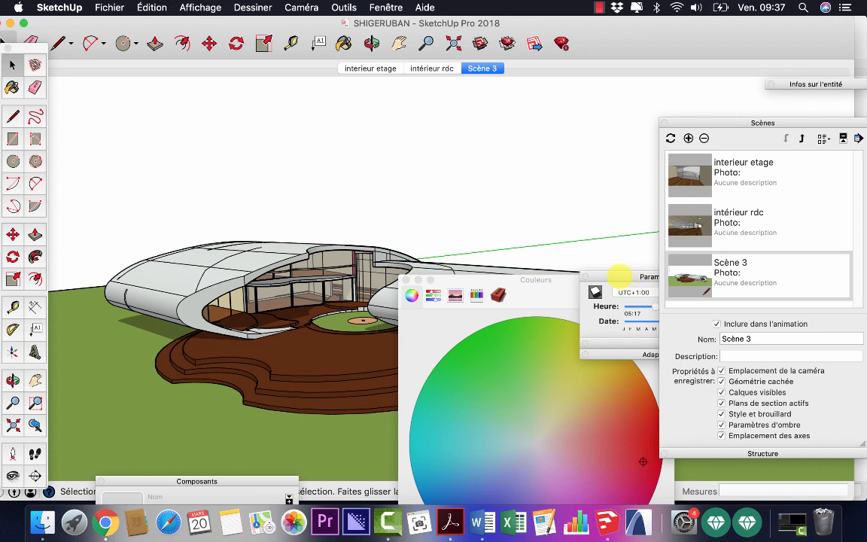
{"action": "left_click_drag", "start_coordinate": [617, 276], "coordinate": [572, 218]}
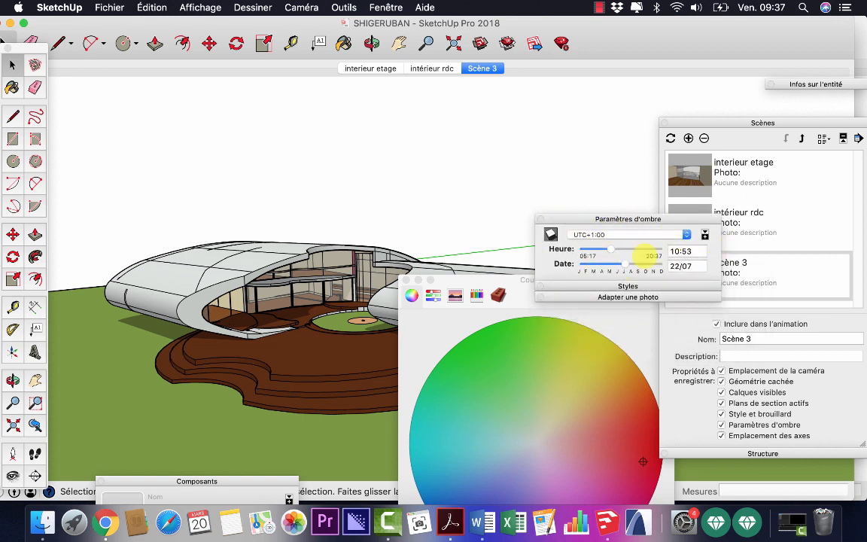
Step: Move the shadow settings and the color picker clear of the house's right wing
{"action": "left_click_drag", "start_coordinate": [586, 218], "coordinate": [656, 363]}
{"action": "left_click_drag", "start_coordinate": [573, 290], "coordinate": [593, 413]}
{"action": "scroll", "coordinate": [367, 347], "scroll_direction": "down", "scroll_amount": 2}
{"action": "mouse_move", "coordinate": [330, 321]}
{"action": "middle_mouse_down"}
{"action": "mouse_move", "coordinate": [342, 350]}
{"action": "mouse_move", "coordinate": [366, 345]}
{"action": "mouse_move", "coordinate": [356, 351]}
{"action": "mouse_move", "coordinate": [339, 316]}
{"action": "middle_mouse_up"}
{"action": "scroll", "coordinate": [342, 347], "scroll_direction": "up", "scroll_amount": 2}
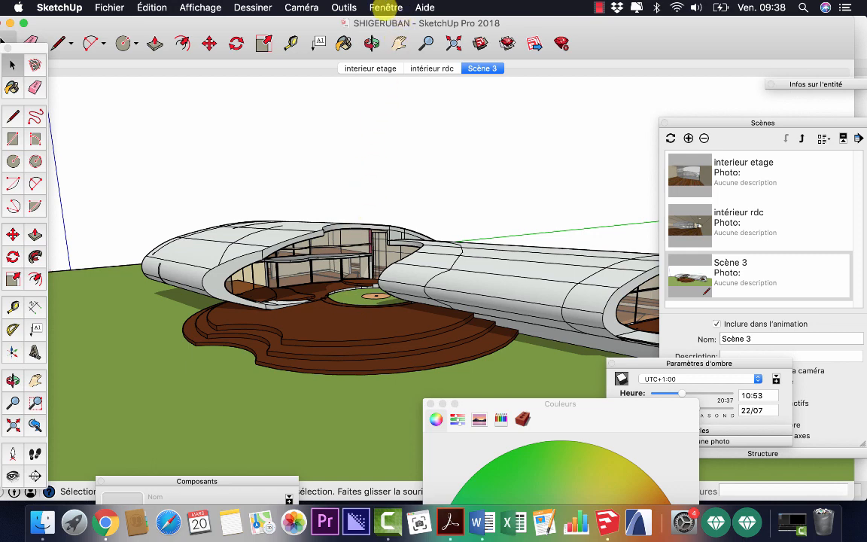
Step: Purge the unused elements from the whole model in the model info statistics and check the component, material and style entries
{"action": "left_click", "coordinate": [386, 6]}
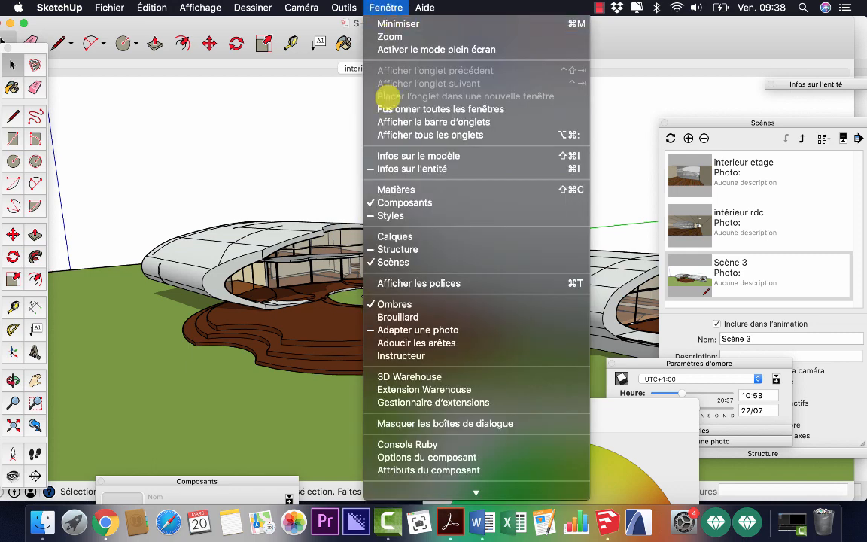
{"action": "left_click", "coordinate": [397, 154]}
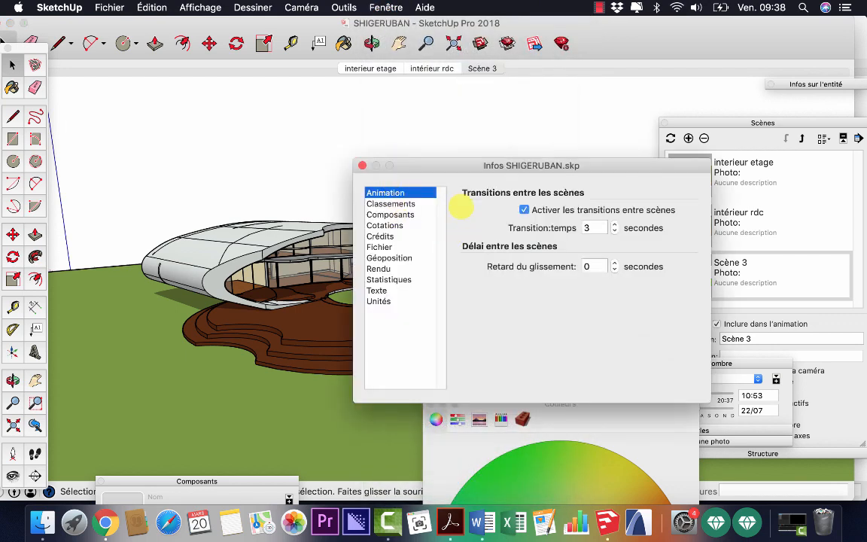
{"action": "left_click", "coordinate": [381, 279]}
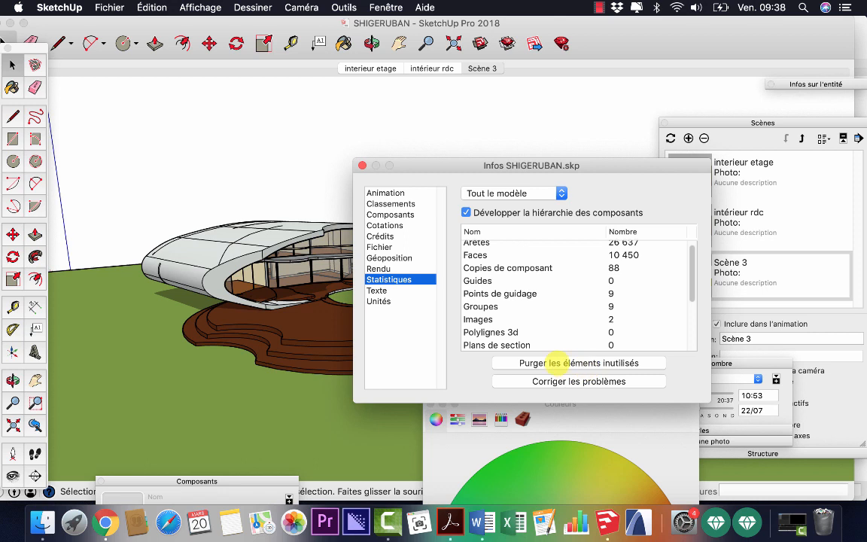
{"action": "left_click_drag", "start_coordinate": [691, 278], "coordinate": [681, 344]}
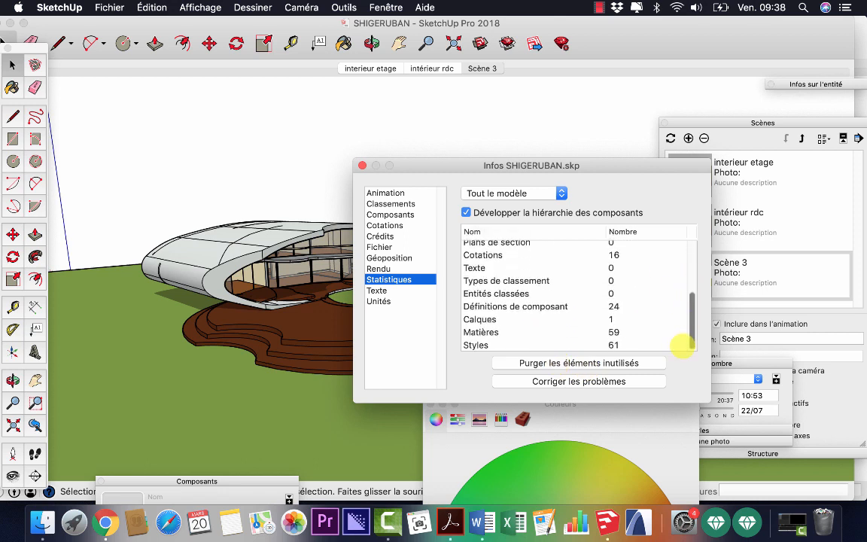
{"action": "left_click", "coordinate": [571, 362]}
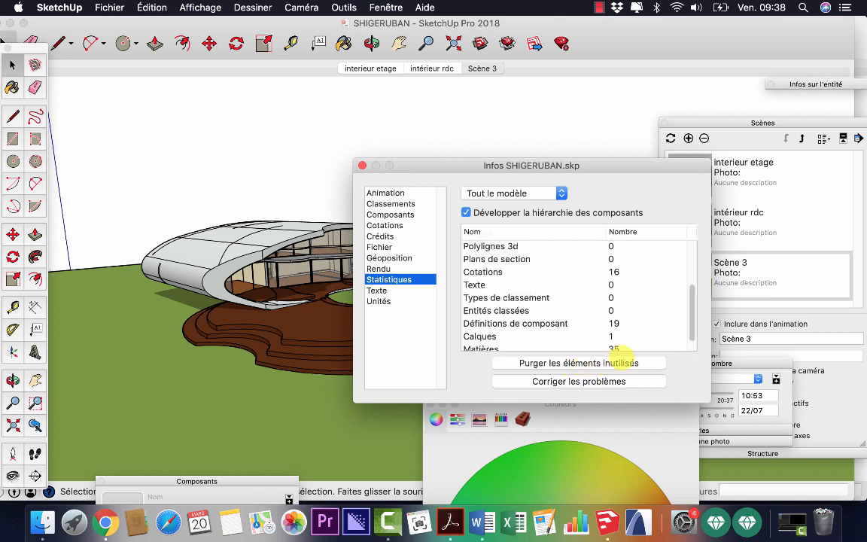
{"action": "mouse_move", "coordinate": [691, 301]}
{"action": "left_mouse_down"}
{"action": "mouse_move", "coordinate": [688, 258]}
{"action": "mouse_move", "coordinate": [691, 311]}
{"action": "left_mouse_up"}
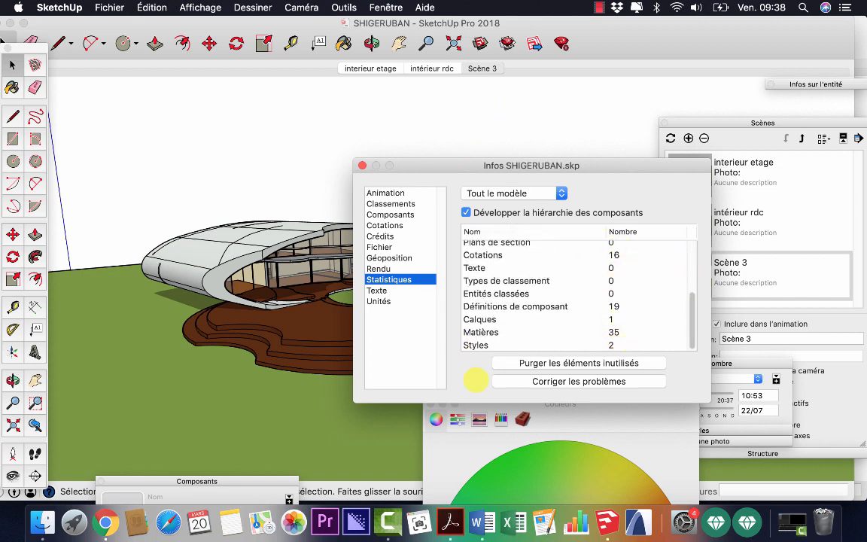
Step: Move the model info window off the house so the terrace and shell can be viewed
{"action": "left_click_drag", "start_coordinate": [426, 169], "coordinate": [429, 164]}
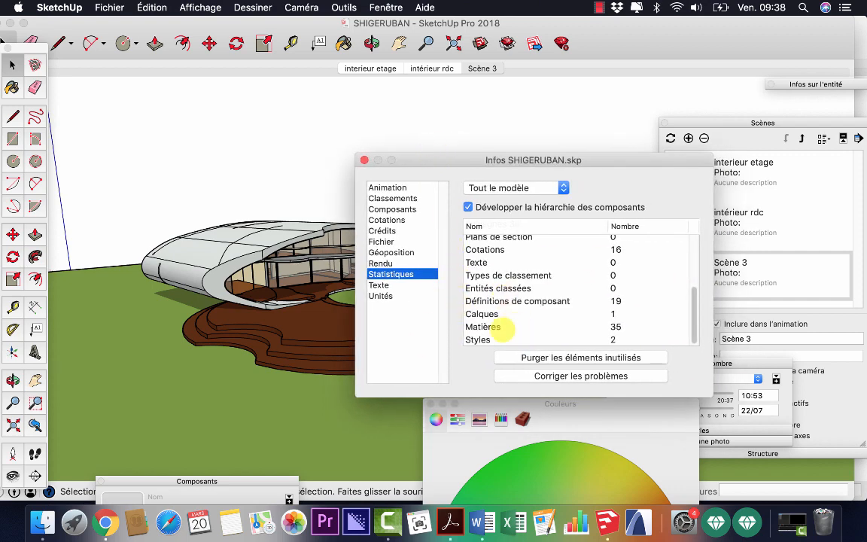
{"action": "left_click_drag", "start_coordinate": [461, 160], "coordinate": [436, 161]}
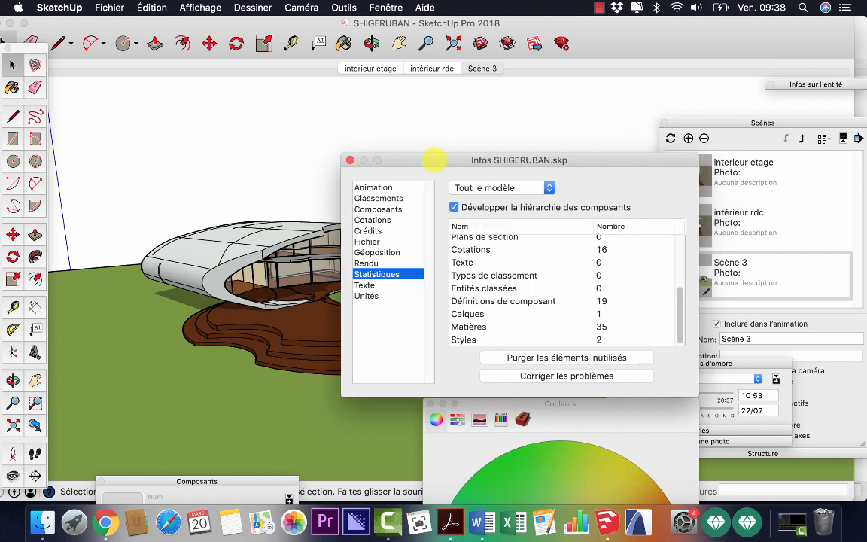
{"action": "left_click_drag", "start_coordinate": [444, 158], "coordinate": [562, 397]}
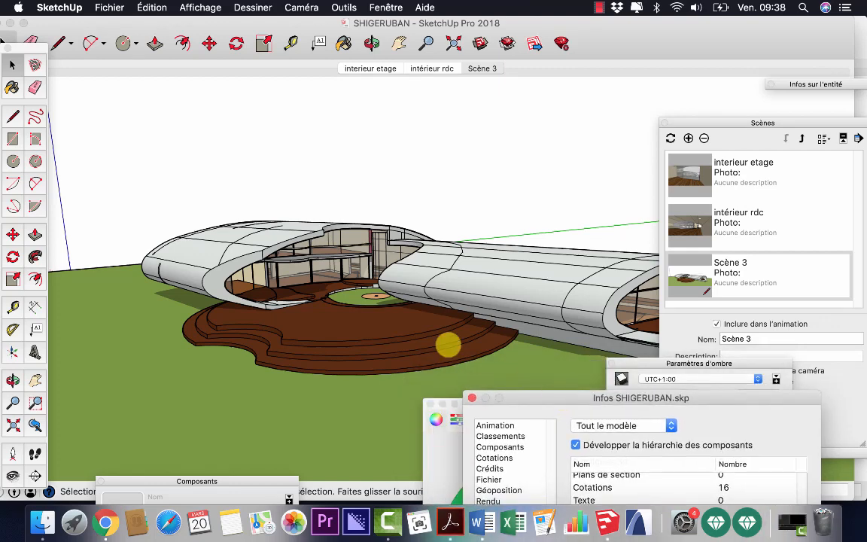
{"action": "middle_click_drag", "start_coordinate": [449, 345], "coordinate": [435, 302]}
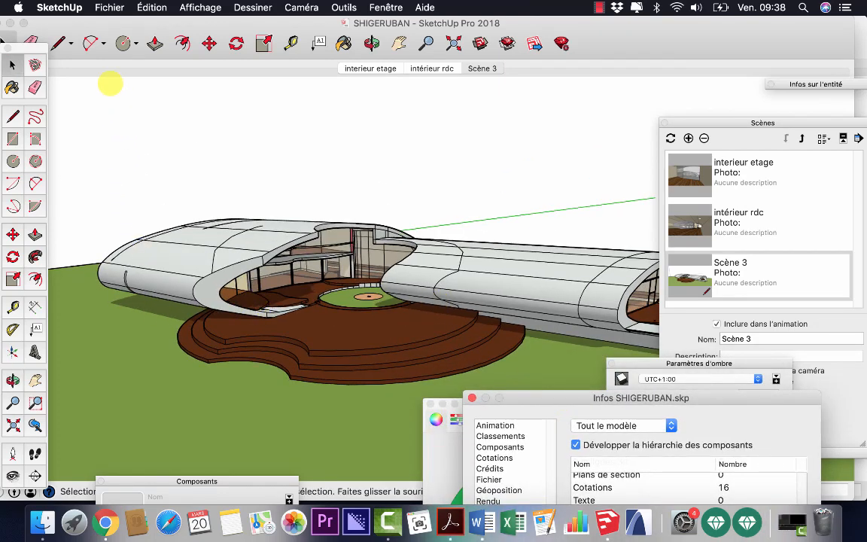
Step: Open the map for adding a geolocation to the model
{"action": "left_click", "coordinate": [18, 7]}
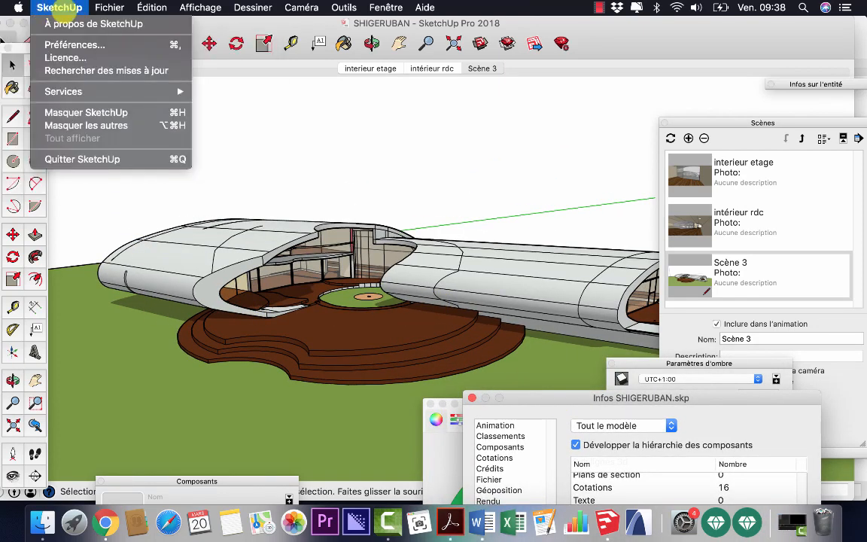
{"action": "left_click", "coordinate": [200, 25]}
{"action": "left_click", "coordinate": [109, 8]}
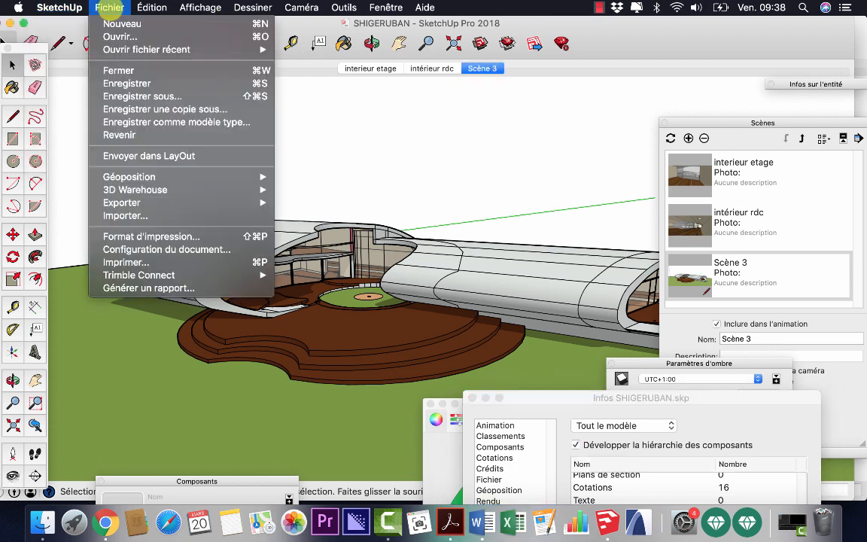
{"action": "mouse_move", "coordinate": [133, 175]}
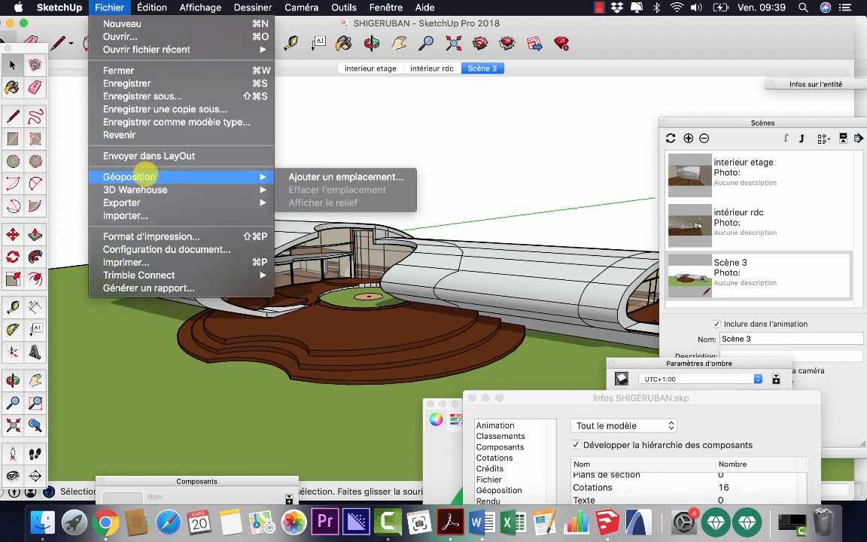
{"action": "left_click", "coordinate": [339, 176]}
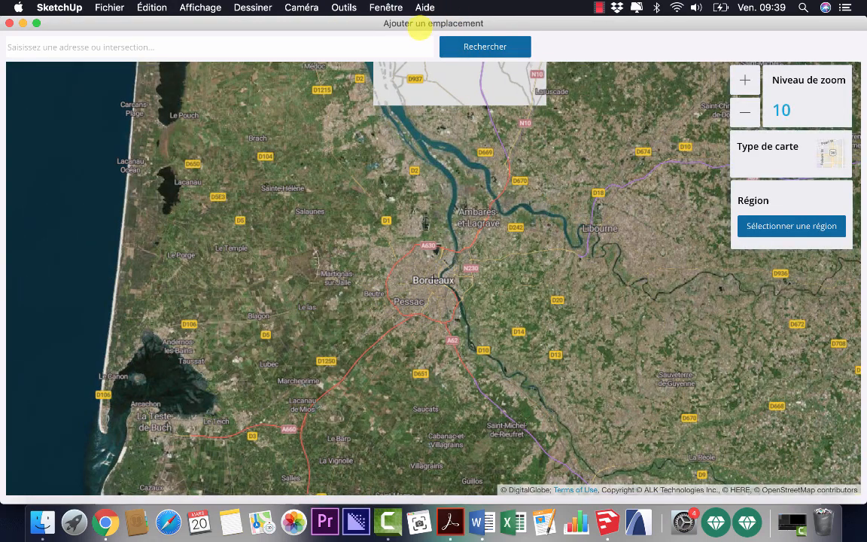
Step: Zoom the map to level 17 on the residential area near Bordeaux and import the default selected region
{"action": "scroll", "coordinate": [470, 285], "scroll_direction": "down", "scroll_amount": 2}
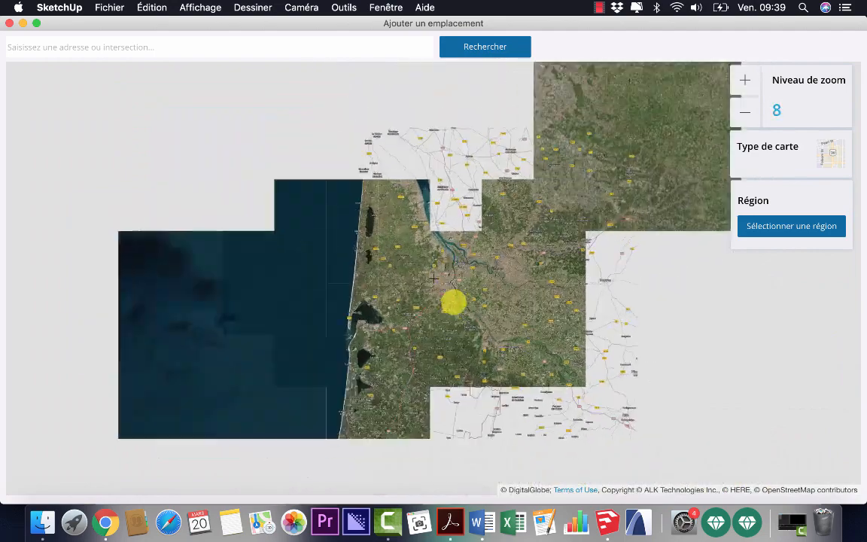
{"action": "scroll", "coordinate": [454, 302], "scroll_direction": "up", "scroll_amount": 4}
{"action": "scroll", "coordinate": [433, 279], "scroll_direction": "up", "scroll_amount": 5}
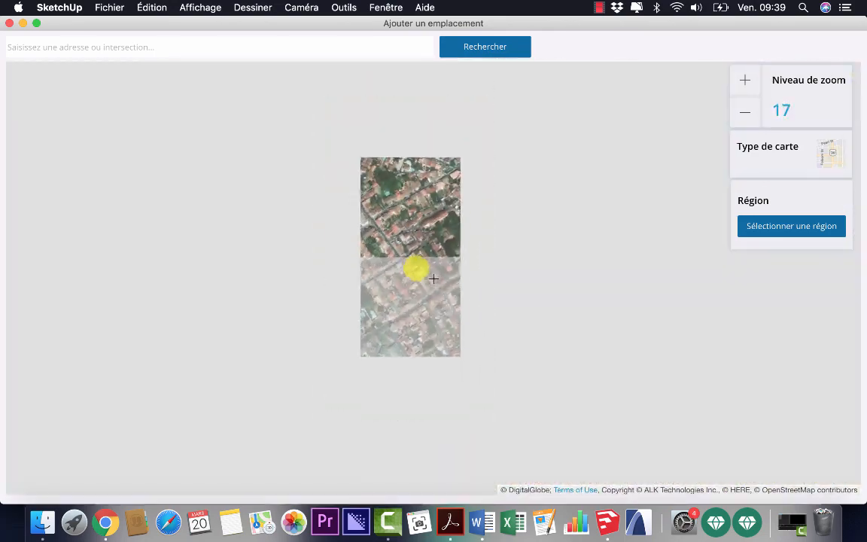
{"action": "scroll", "coordinate": [434, 279], "scroll_direction": "down", "scroll_amount": 1}
{"action": "scroll", "coordinate": [434, 279], "scroll_direction": "up", "scroll_amount": 1}
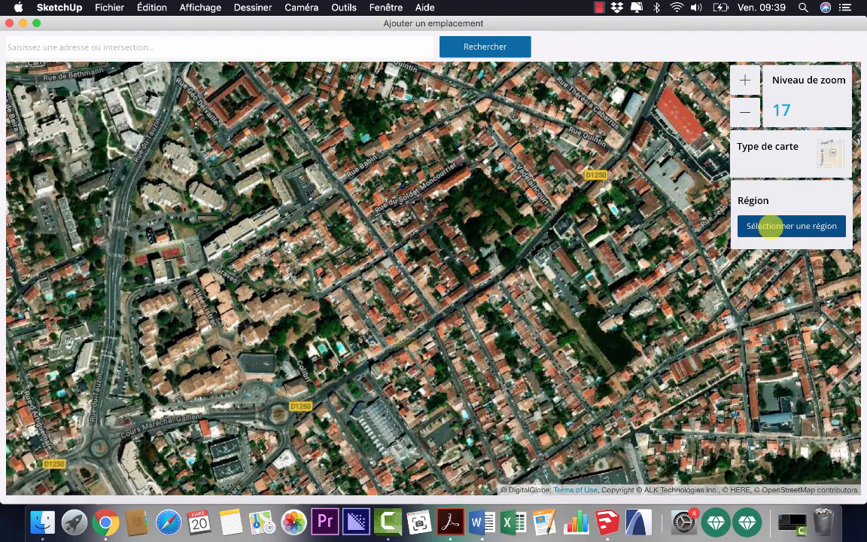
{"action": "left_click", "coordinate": [761, 224]}
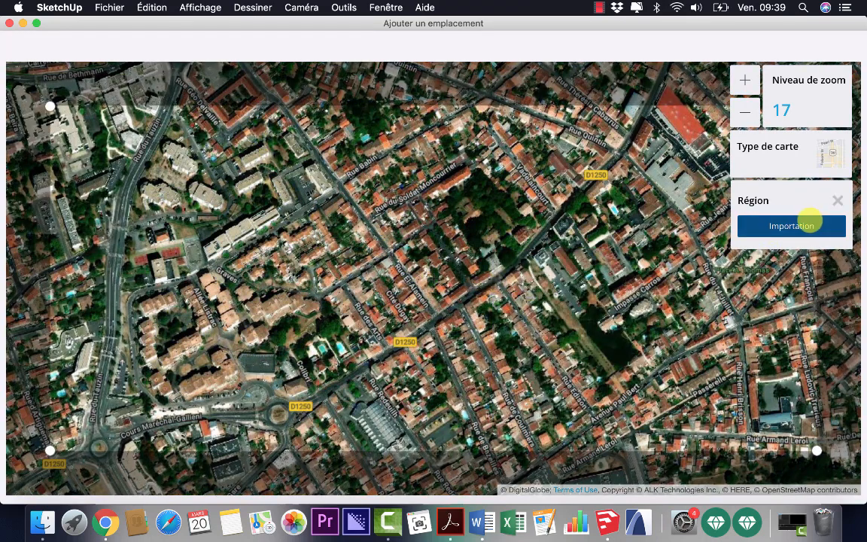
{"action": "left_click", "coordinate": [793, 225]}
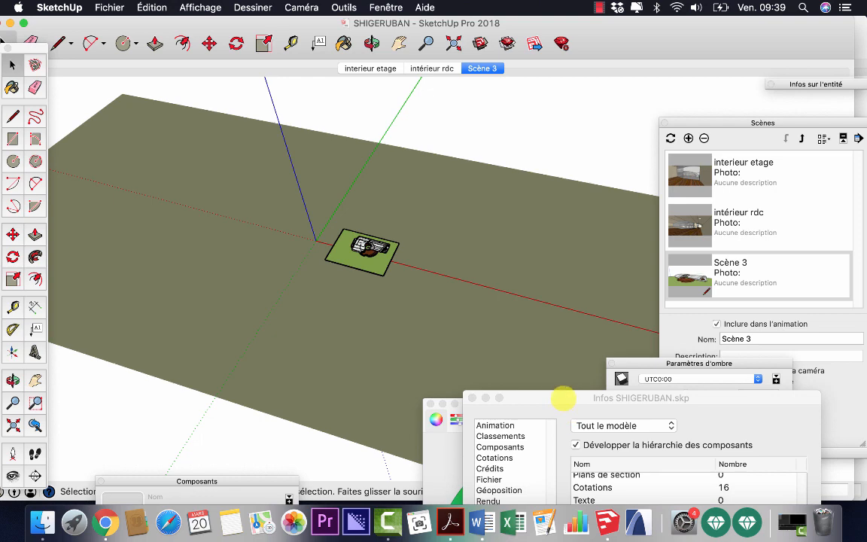
Step: Rearrange the model info and shadow settings windows and close the color picker
{"action": "left_click_drag", "start_coordinate": [564, 397], "coordinate": [610, 463]}
{"action": "left_click_drag", "start_coordinate": [655, 357], "coordinate": [603, 261]}
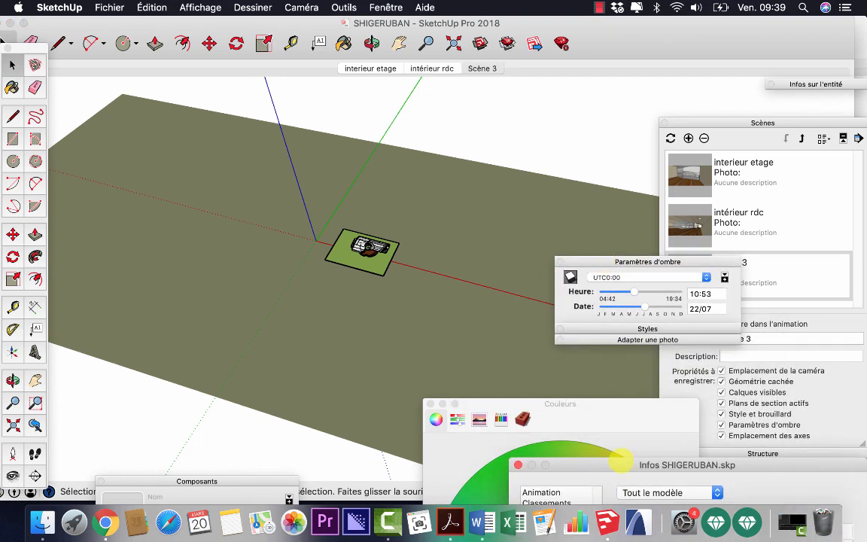
{"action": "left_click_drag", "start_coordinate": [619, 461], "coordinate": [592, 445]}
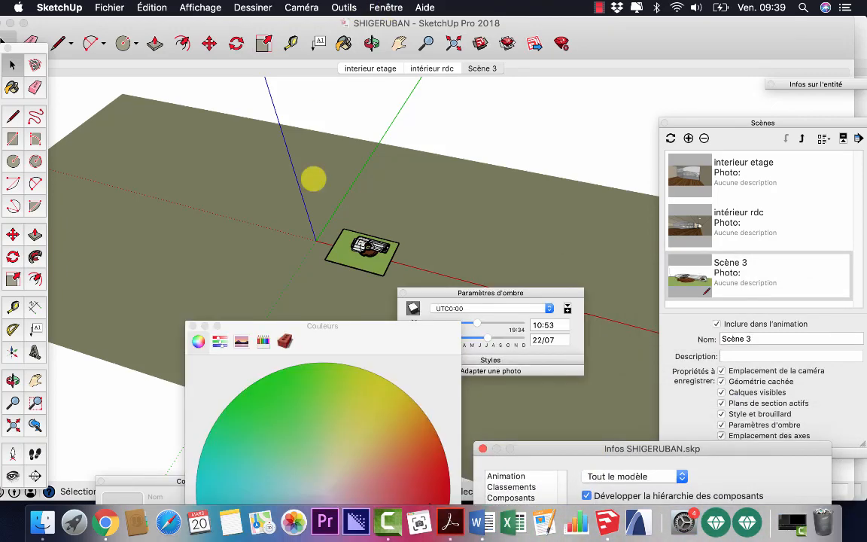
{"action": "left_click", "coordinate": [193, 326]}
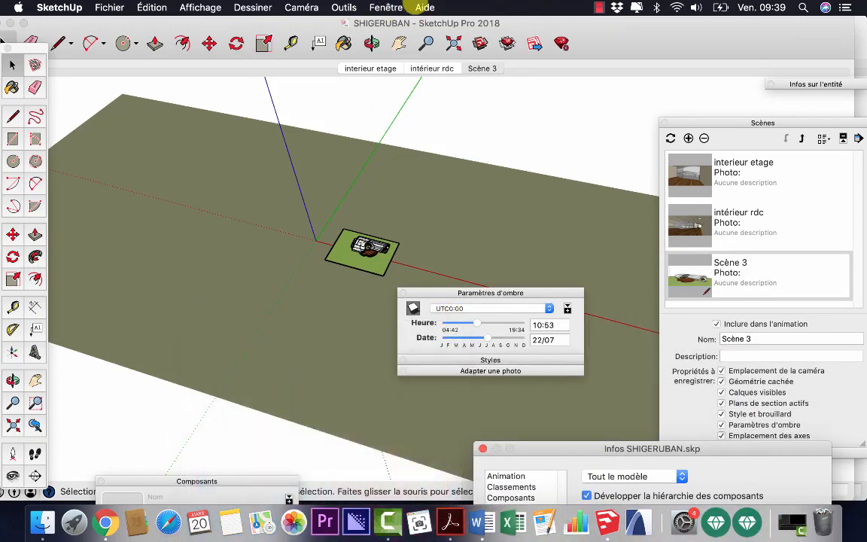
Step: Expand the style settings and switch the face style to shaded with textures
{"action": "left_click", "coordinate": [384, 8]}
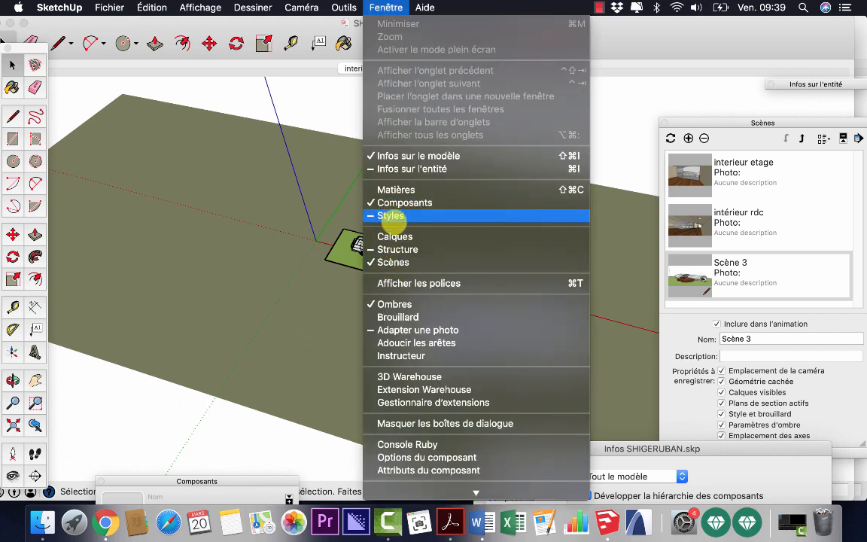
{"action": "left_click", "coordinate": [392, 217]}
{"action": "left_click_drag", "start_coordinate": [525, 293], "coordinate": [649, 193]}
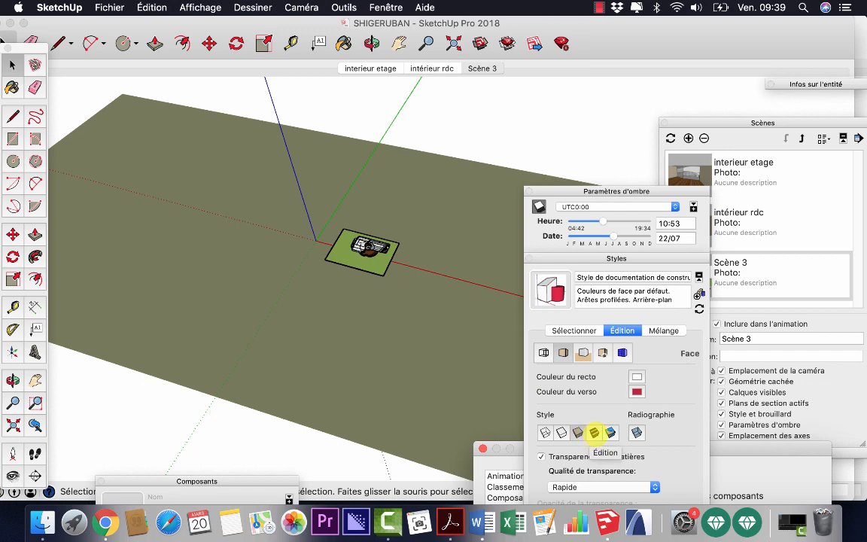
{"action": "left_click", "coordinate": [595, 432]}
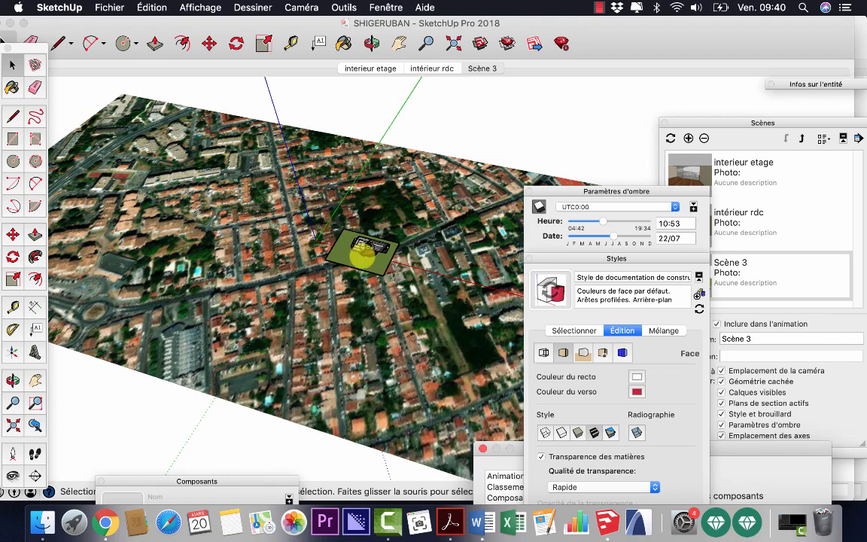
Step: Unlock the imported aerial image around the house and delete it
{"action": "scroll", "coordinate": [377, 249], "scroll_direction": "up", "scroll_amount": 3}
{"action": "middle_click_drag", "start_coordinate": [370, 271], "coordinate": [339, 192]}
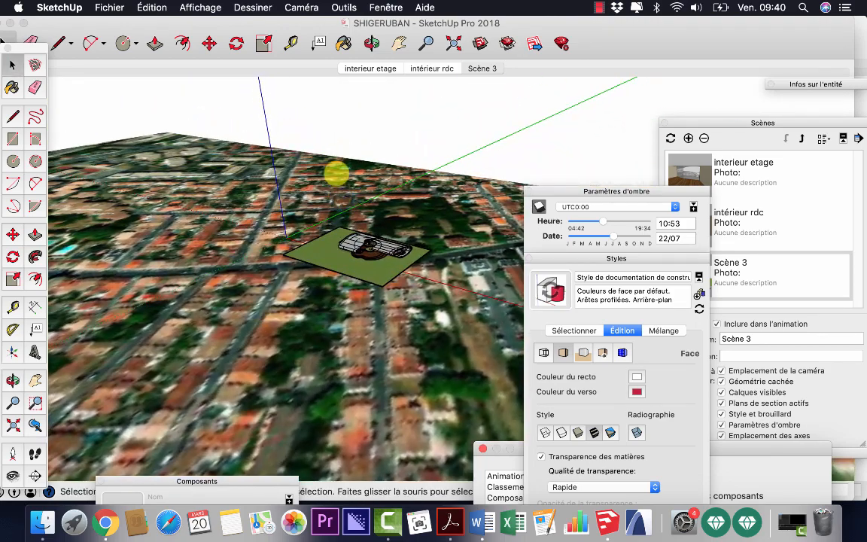
{"action": "left_click", "coordinate": [338, 174]}
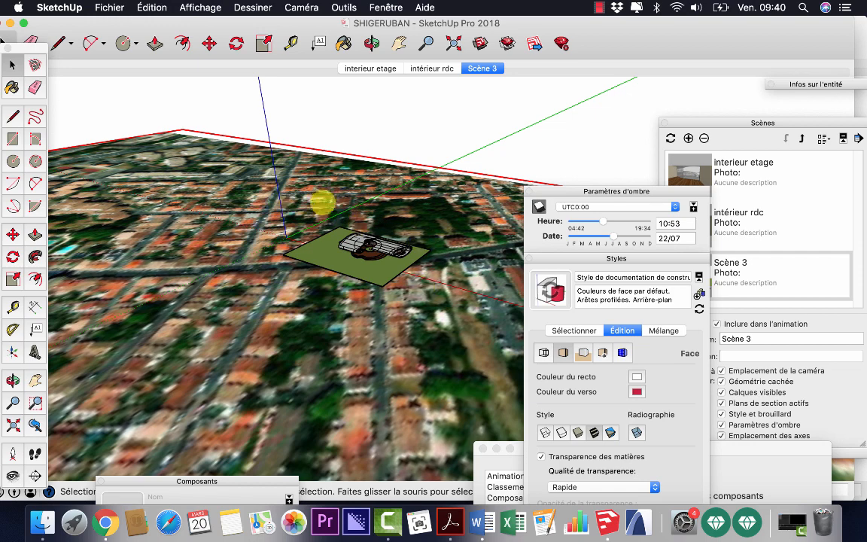
{"action": "right_click", "coordinate": [358, 163]}
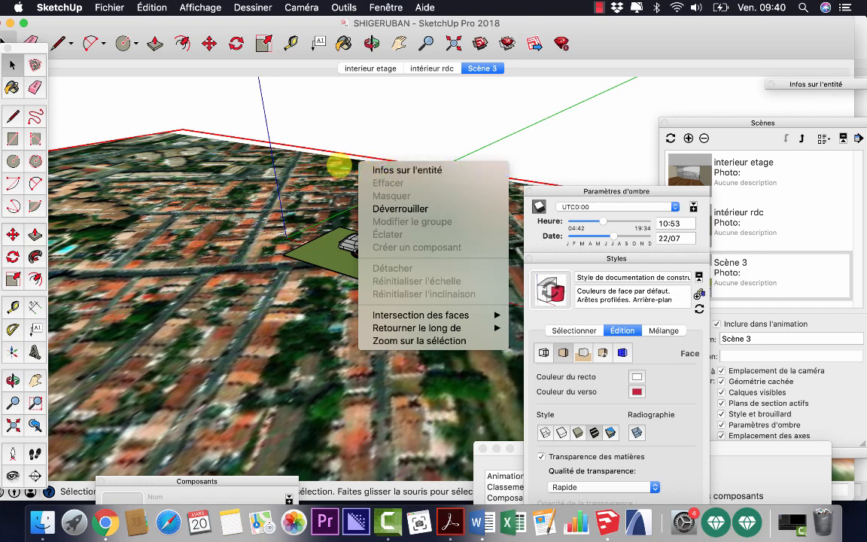
{"action": "left_click", "coordinate": [387, 208]}
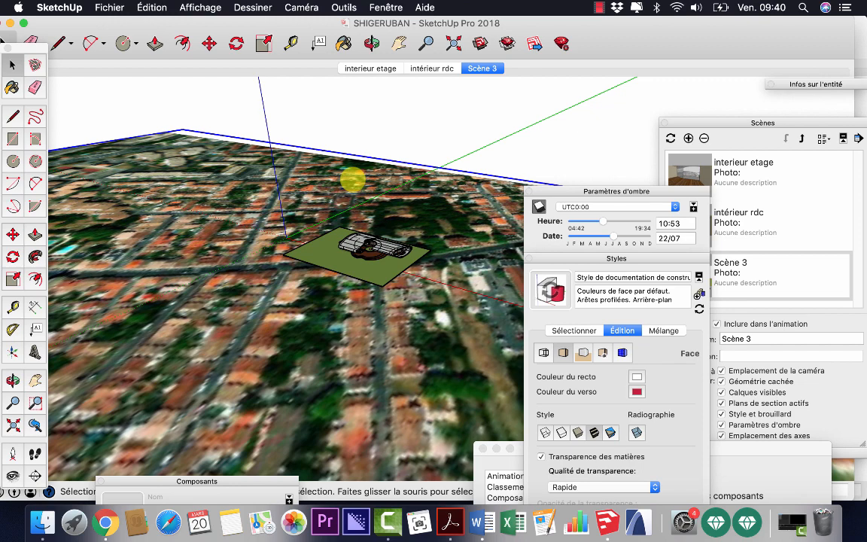
{"action": "key", "text": "Delete"}
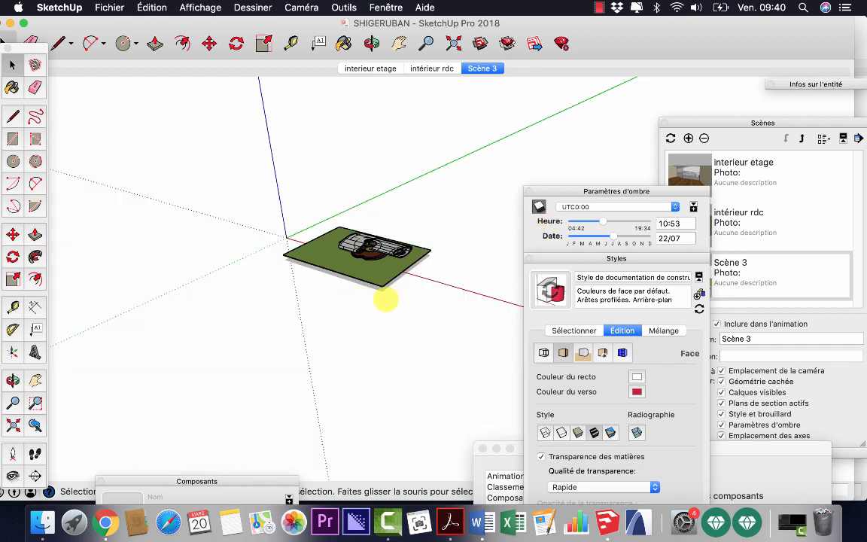
Step: Start saving the model as a separate file and choose the desktop (Bureau) as its destination folder
{"action": "scroll", "coordinate": [357, 286], "scroll_direction": "up", "scroll_amount": 4}
{"action": "scroll", "coordinate": [348, 263], "scroll_direction": "up", "scroll_amount": 4}
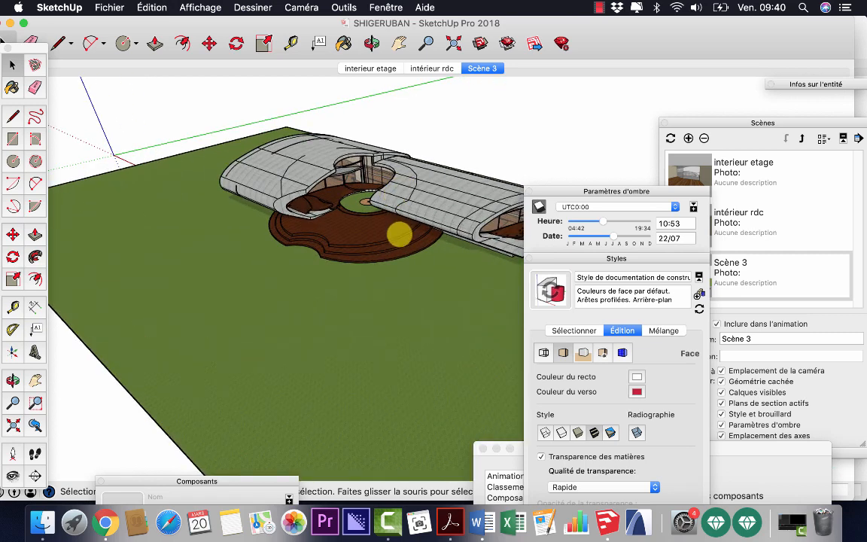
{"action": "scroll", "coordinate": [397, 222], "scroll_direction": "up", "scroll_amount": 5}
{"action": "left_click", "coordinate": [110, 8]}
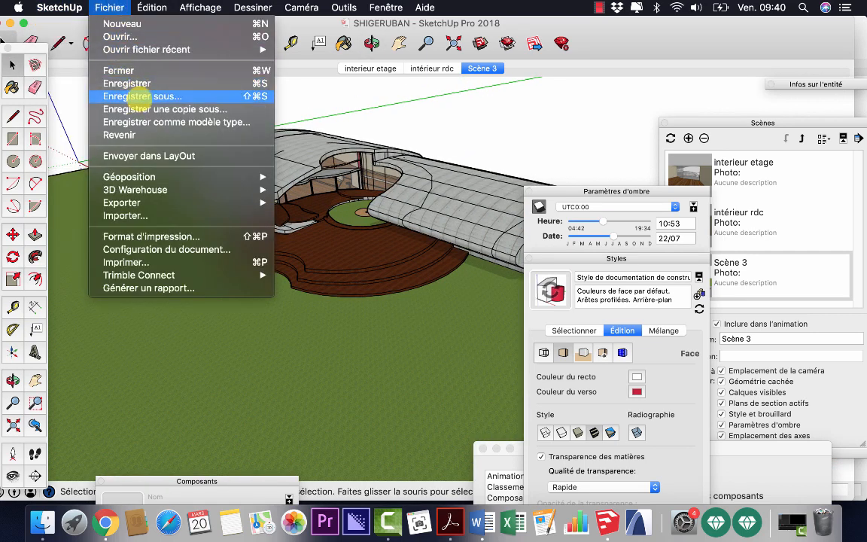
{"action": "left_click", "coordinate": [142, 97]}
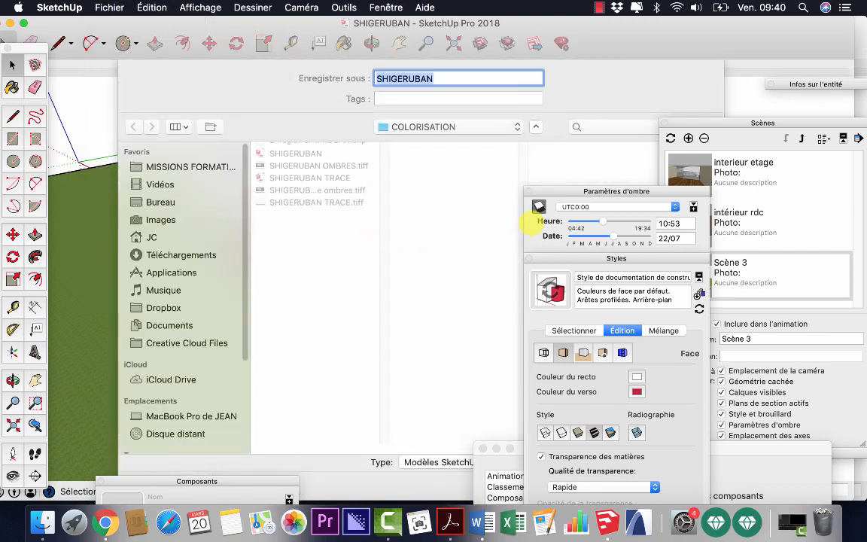
{"action": "left_click_drag", "start_coordinate": [567, 189], "coordinate": [549, 352]}
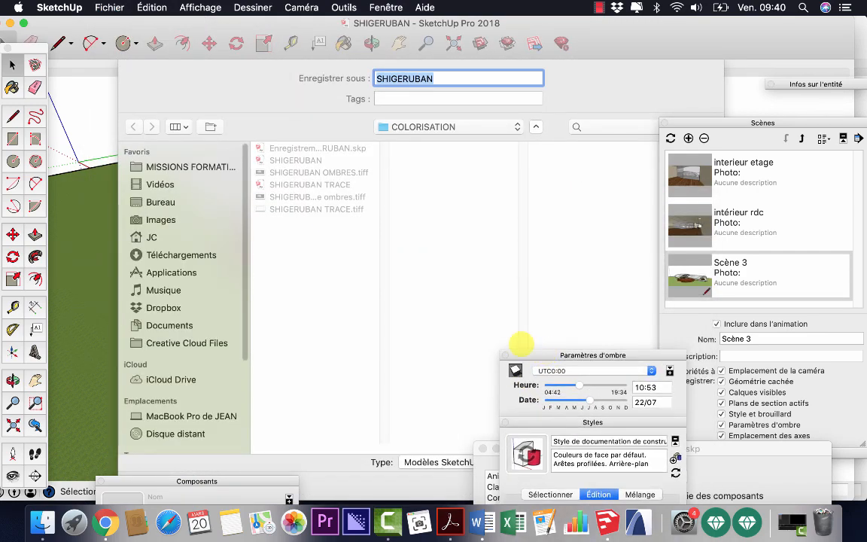
{"action": "left_click", "coordinate": [160, 201]}
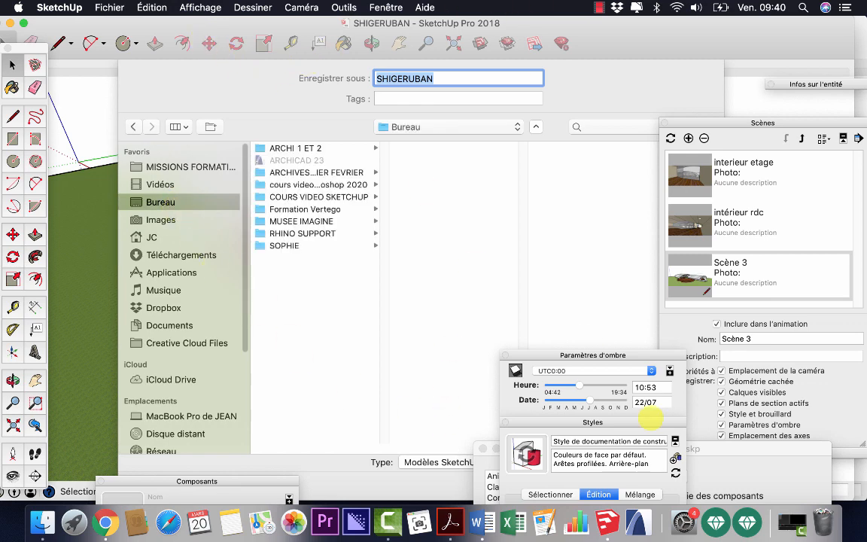
Step: Clear the floating windows from the save dialog and set the file type to SketchUp Version 2017 (*.skp)
{"action": "left_click_drag", "start_coordinate": [636, 350], "coordinate": [825, 382]}
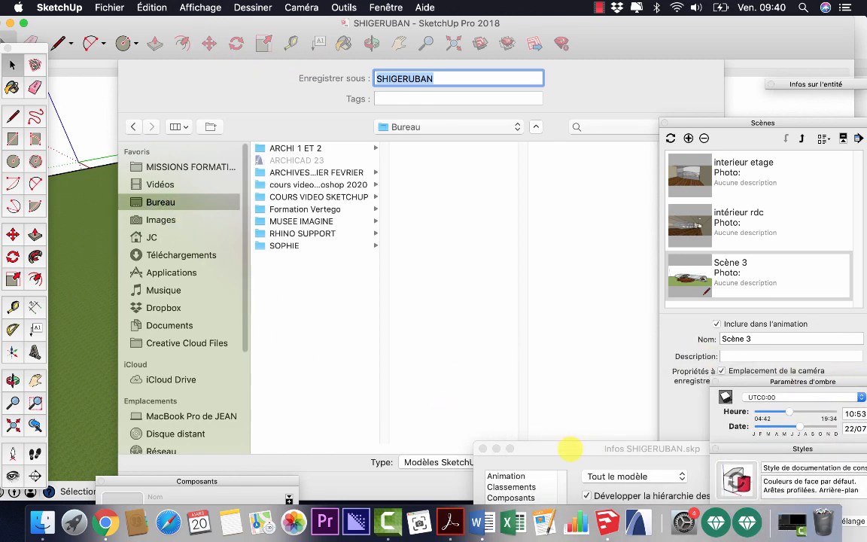
{"action": "left_click_drag", "start_coordinate": [570, 450], "coordinate": [666, 459]}
{"action": "left_click", "coordinate": [536, 462]}
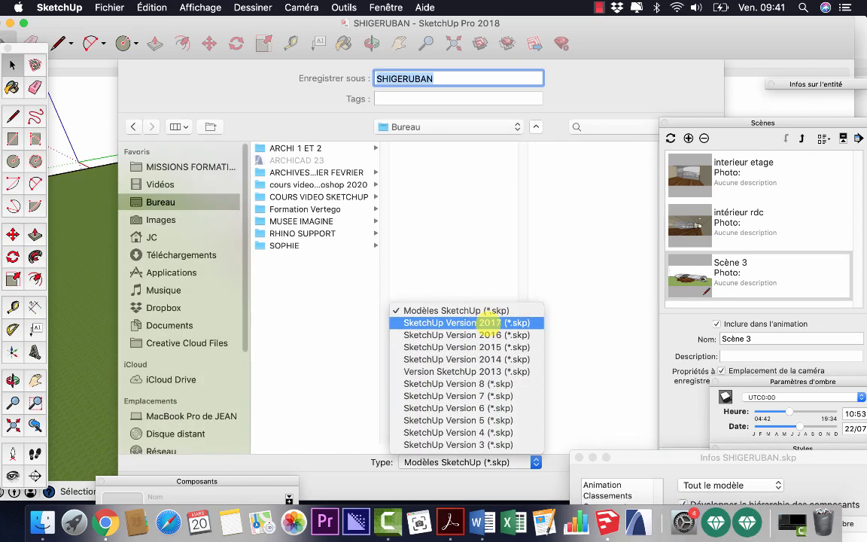
{"action": "left_click", "coordinate": [489, 322]}
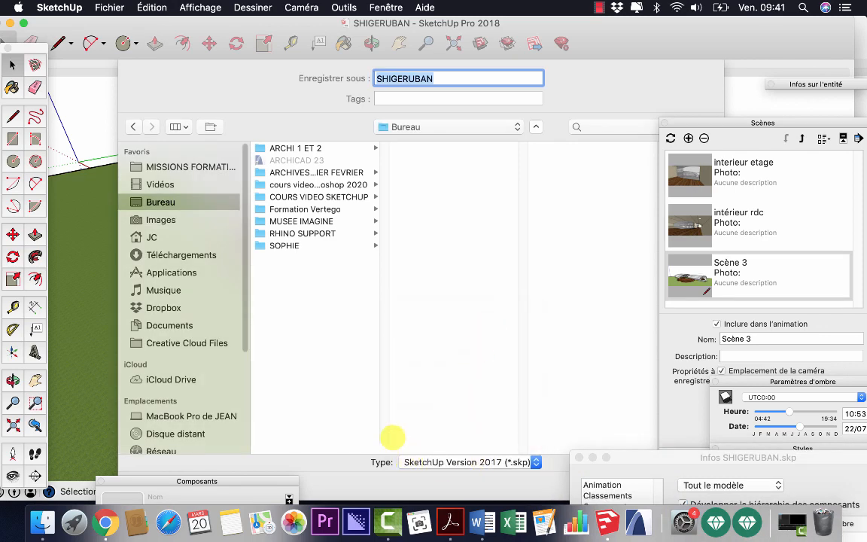